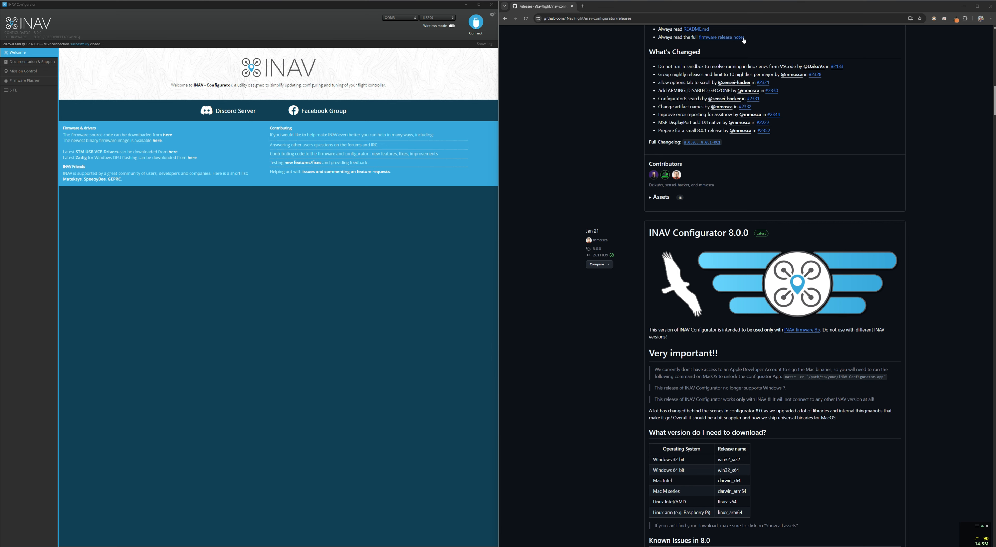
# Examine the INAV Configurator 8.0.1 RC1 release notes on GitHub and expand that release's list of downloadable assets
pyautogui.scroll(20, 725, 38)
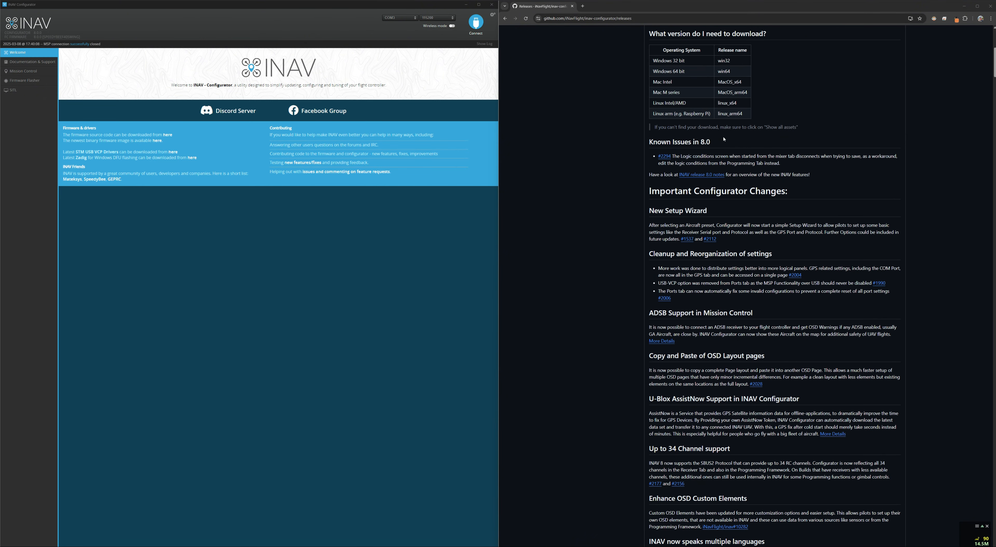
pyautogui.scroll(3, 728, 139)
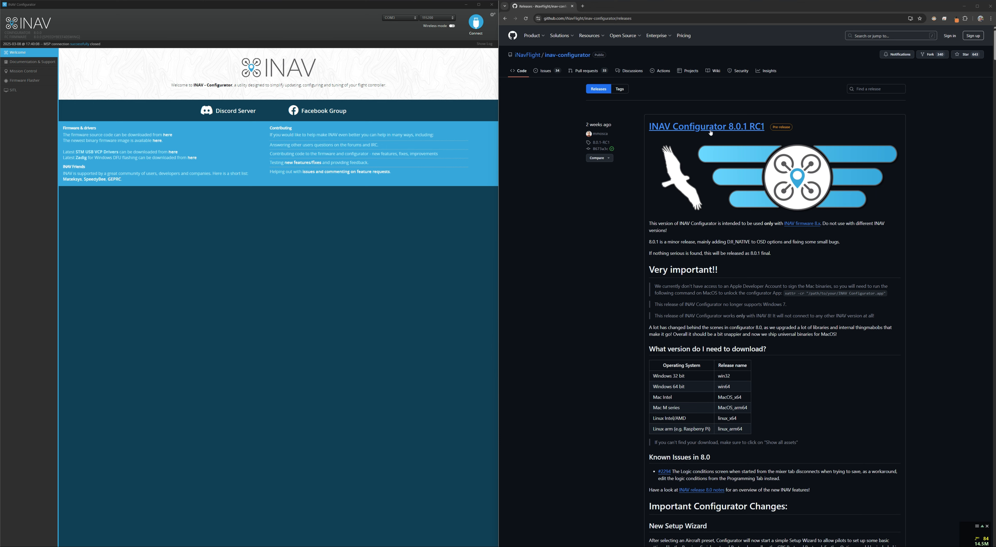
pyautogui.scroll(-20, 711, 133)
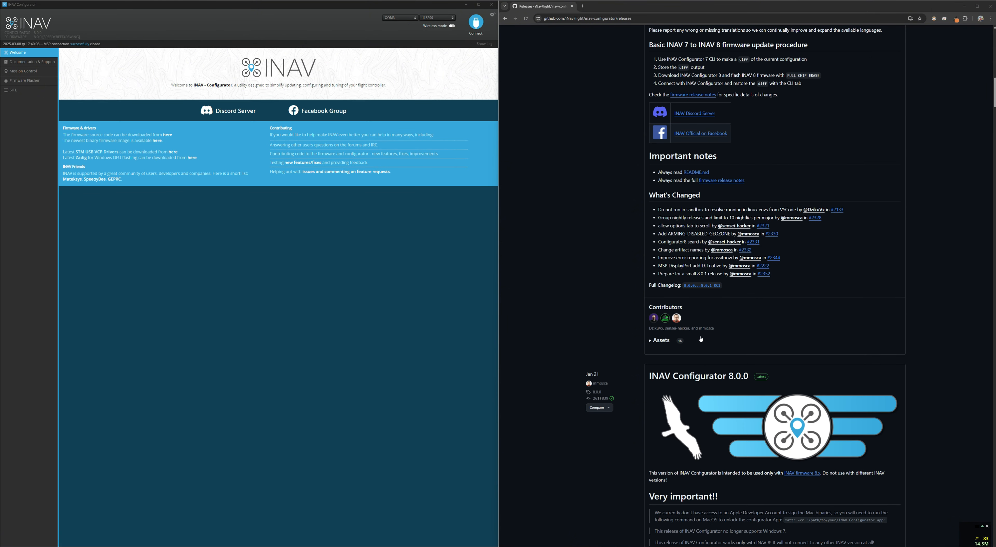
pyautogui.click(656, 342)
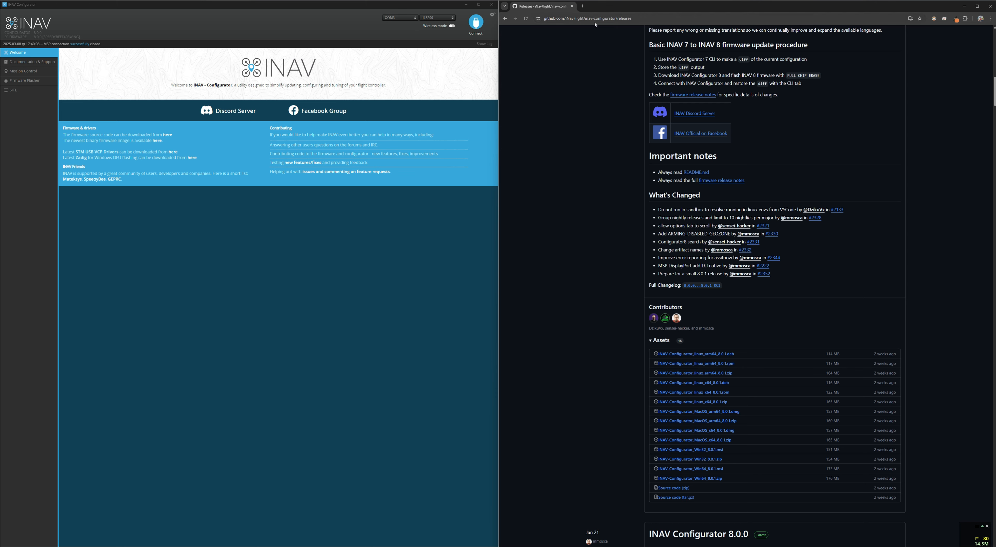
# Switch to INAV Configurator's firmware flasher, filter the targets by "speedy" and choose the SPEEDYBEEF405WING board
pyautogui.moveTo(426, 4); pyautogui.dragTo(600, 3)
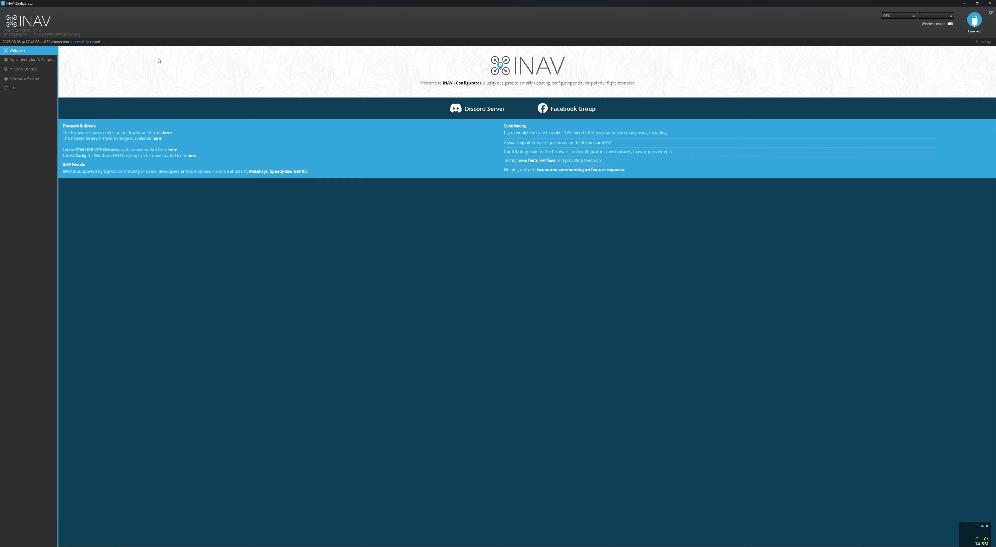
pyautogui.click(33, 81)
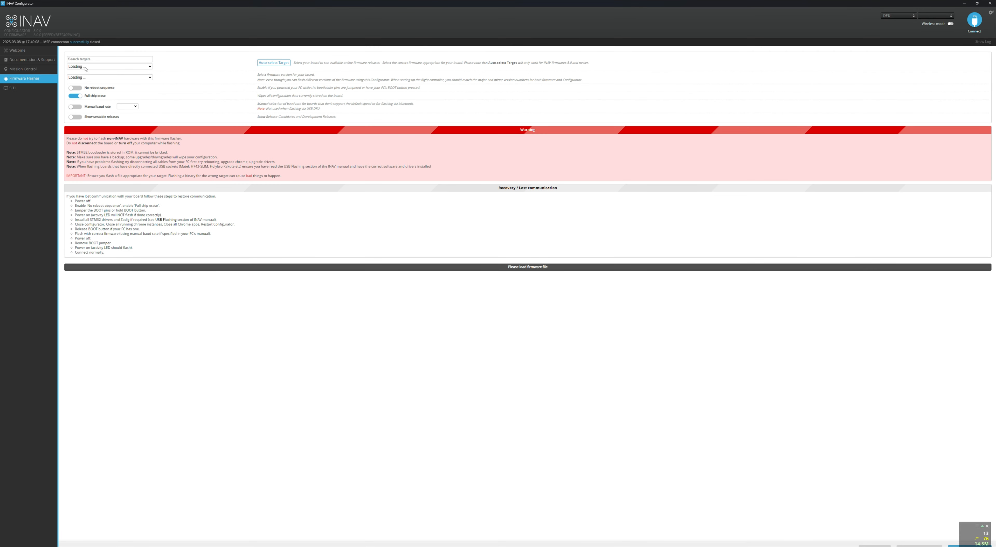
pyautogui.click(103, 58)
pyautogui.write('speedy')
pyautogui.click(140, 67)
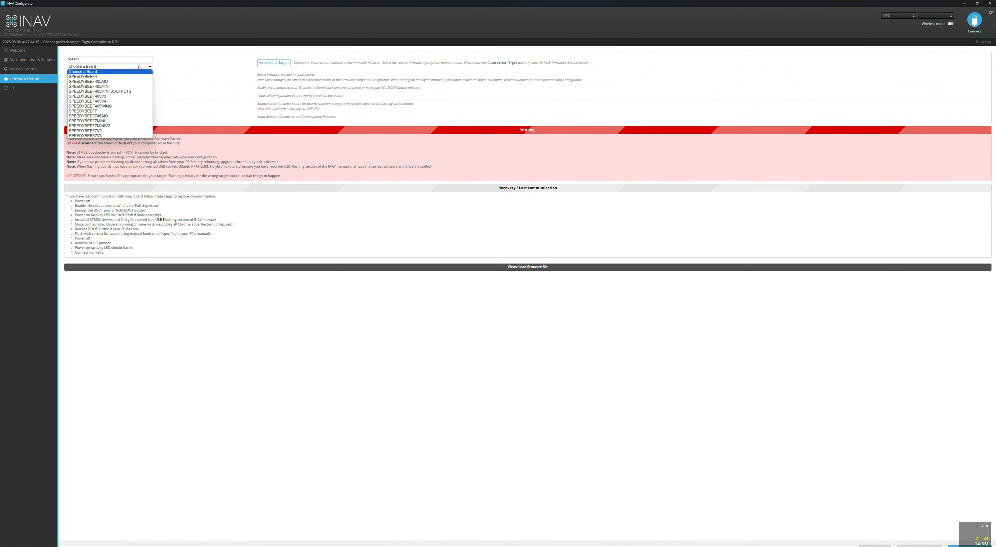
pyautogui.click(200, 73)
pyautogui.click(110, 67)
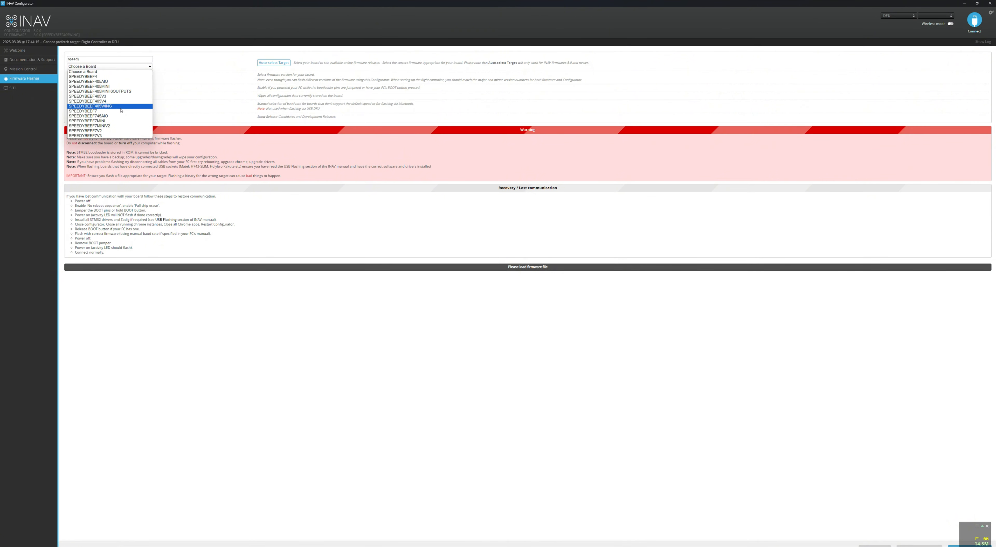
pyautogui.click(74, 106)
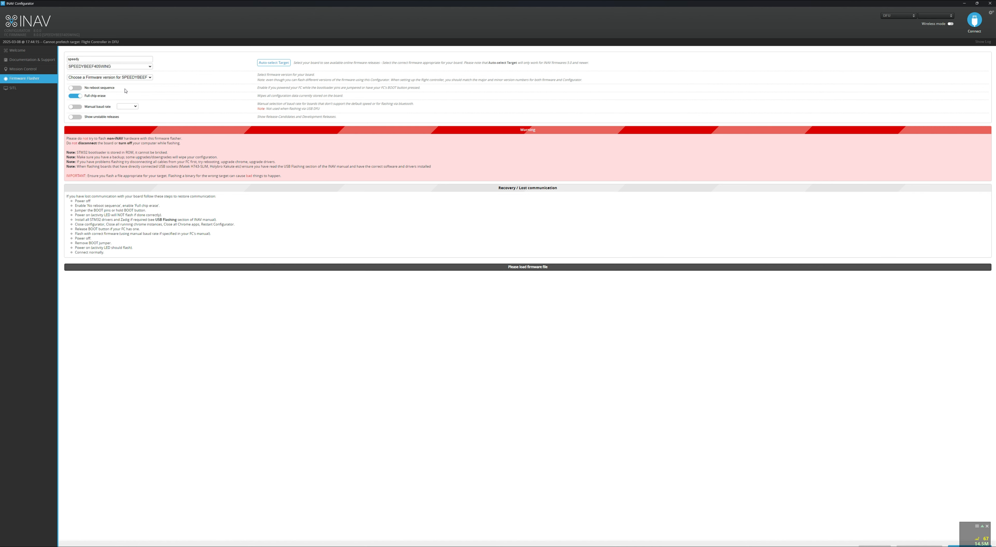
# Select the stable 8.0.0 firmware for SPEEDYBEEF405WING, load it from the online source and flash it to the board
pyautogui.click(137, 78)
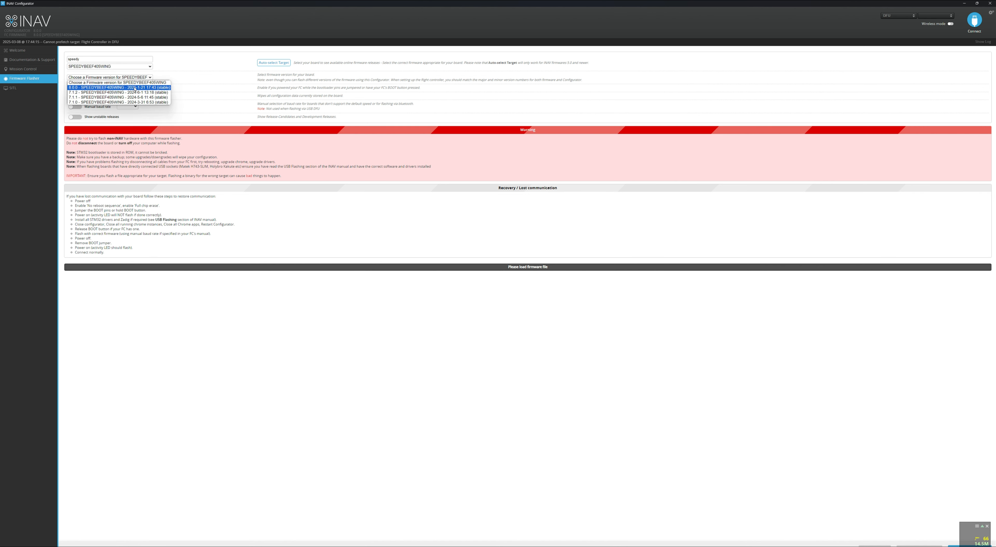
pyautogui.click(134, 88)
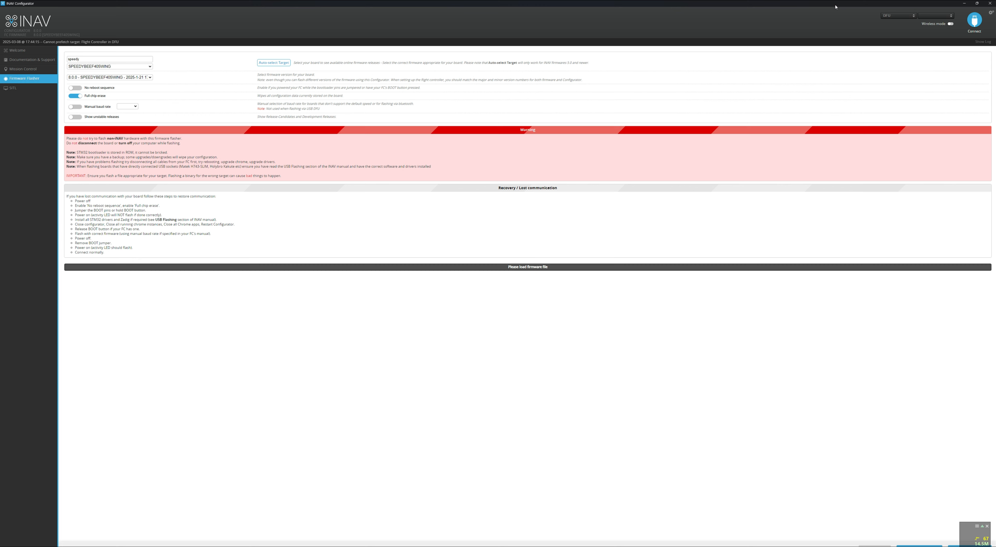
pyautogui.moveTo(834, 5); pyautogui.dragTo(614, 24)
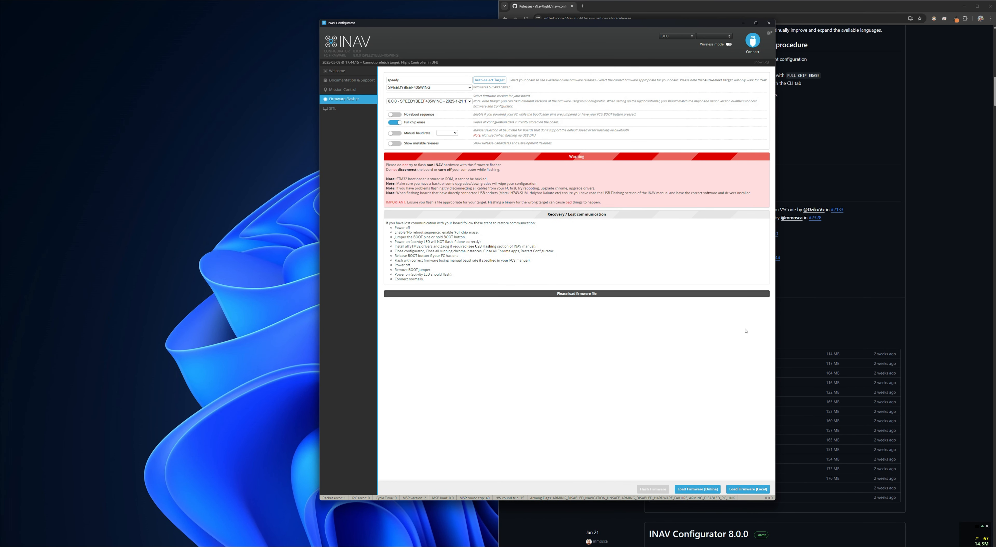
pyautogui.click(703, 490)
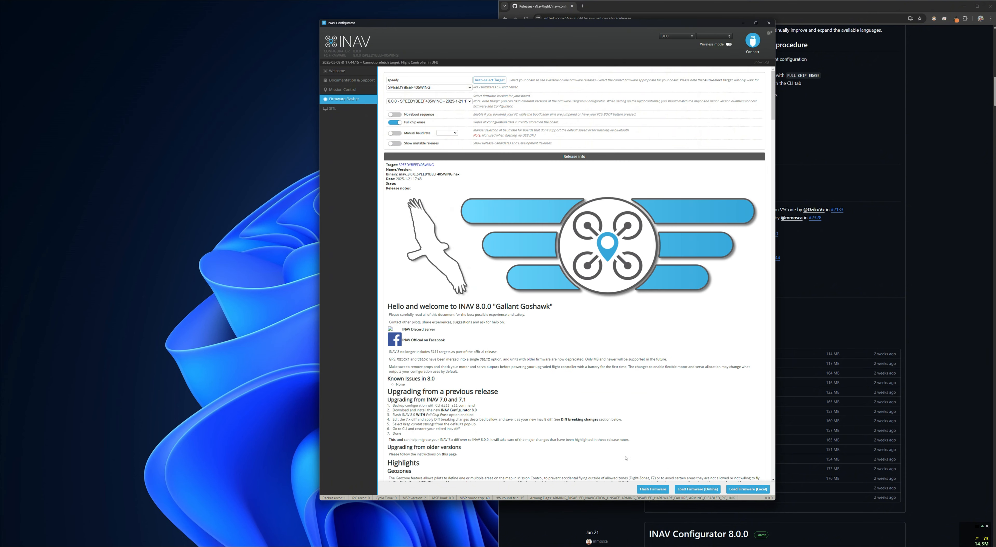
pyautogui.click(652, 489)
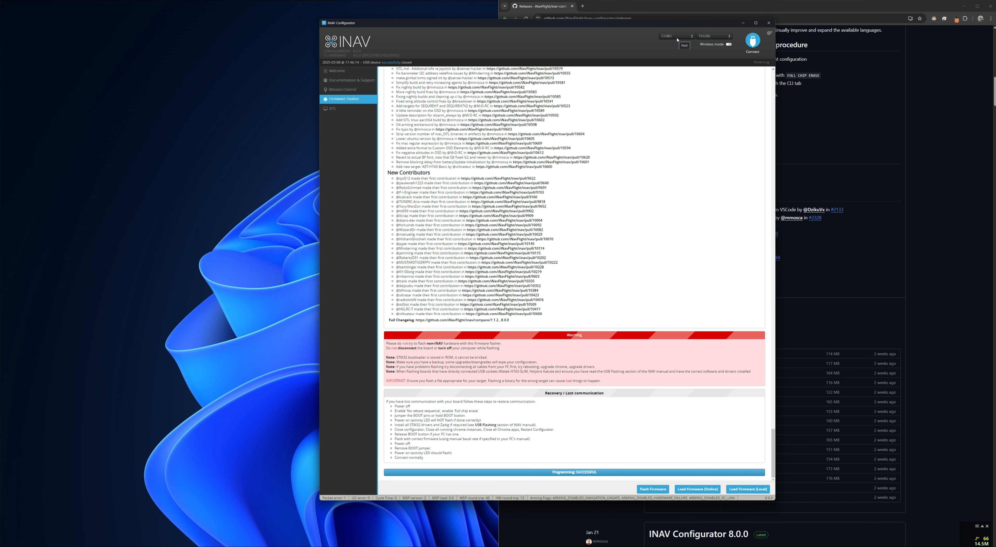
# Connect to the flight controller and apply the default values for an Airplane without a Tail (Wing, Delta, etc)
pyautogui.click(752, 40)
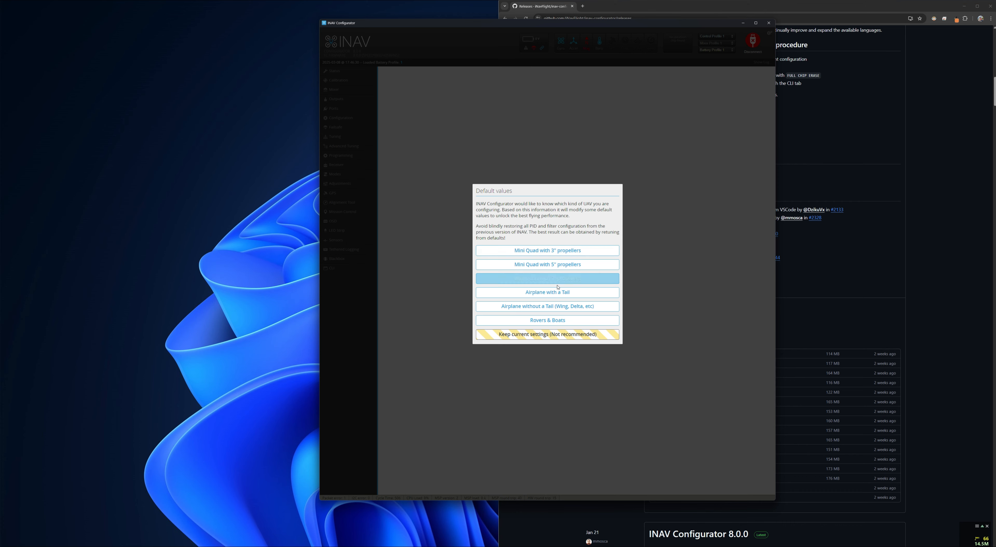
pyautogui.click(565, 308)
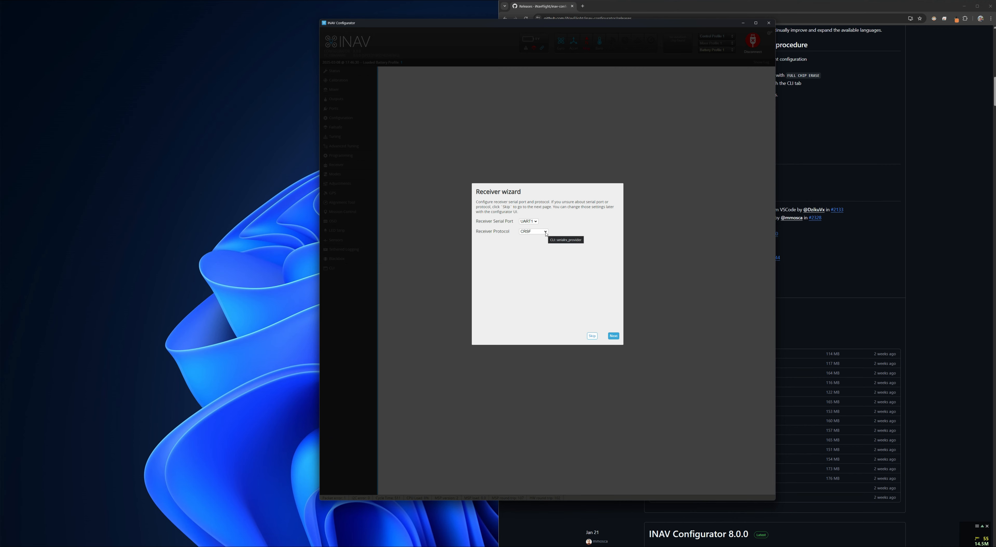
# Complete the receiver wizard with serial port UART1 and the CRSF protocol
pyautogui.click(545, 232)
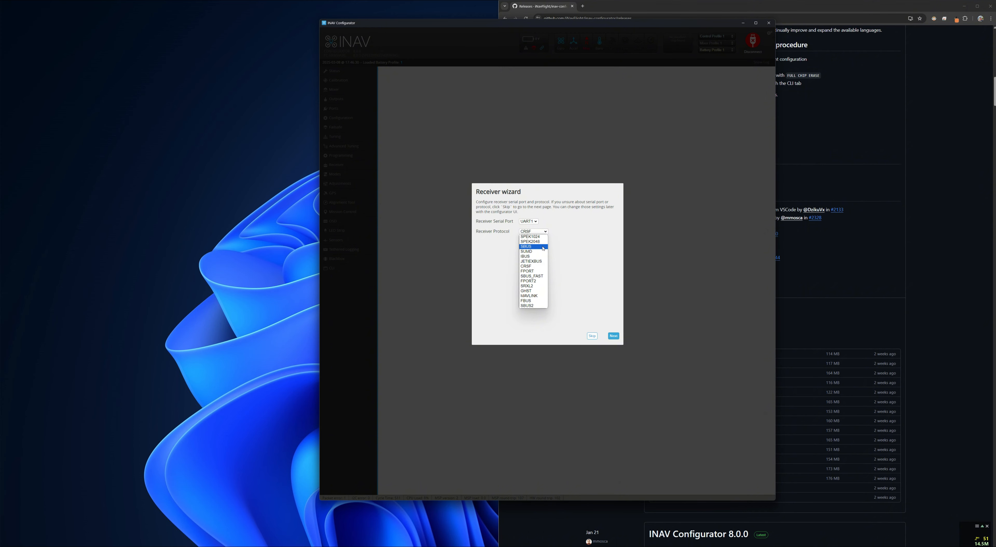
pyautogui.click(613, 336)
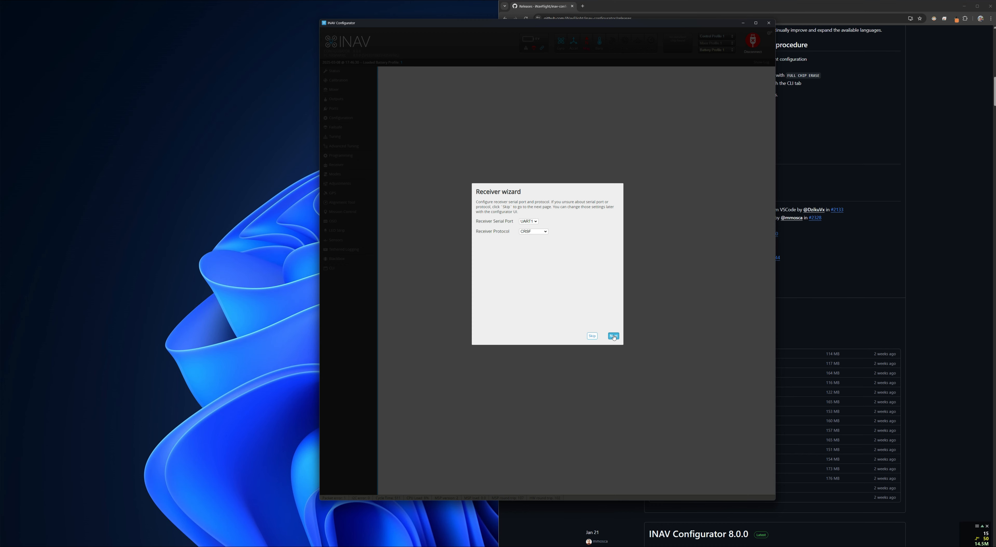
pyautogui.click(614, 336)
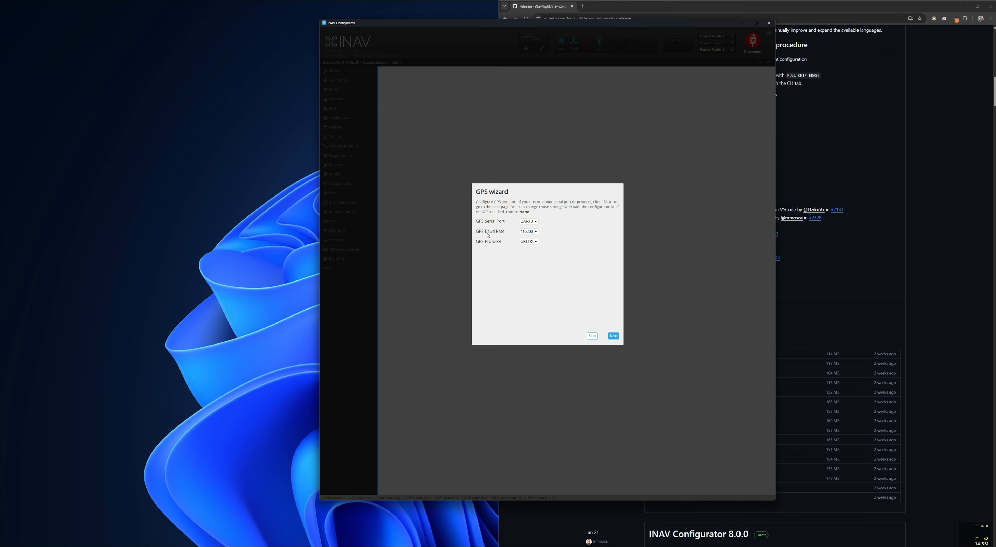
# Complete the GPS wizard with serial port UART3, baud rate 115200 and the UBLOX protocol
pyautogui.click(536, 242)
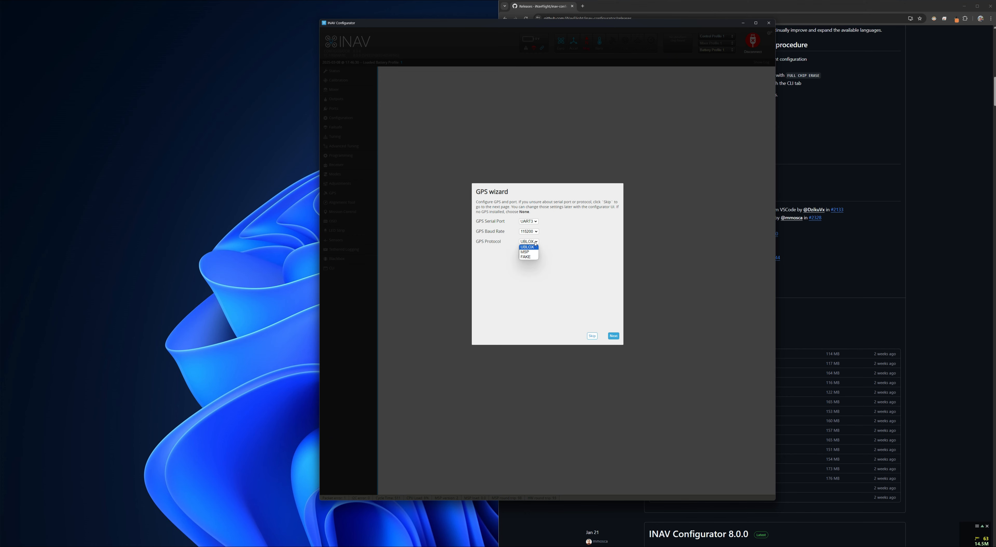
pyautogui.click(556, 247)
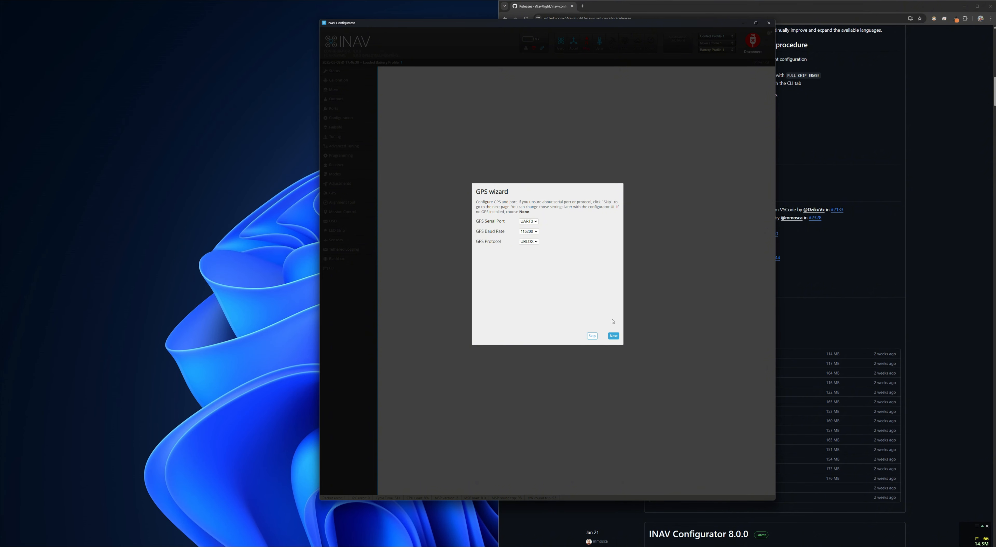
pyautogui.click(615, 338)
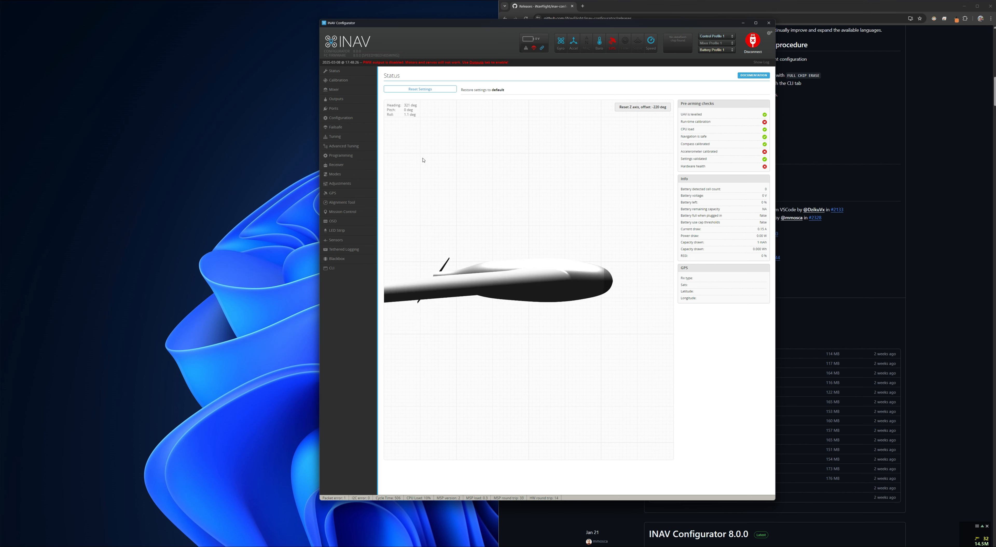
# Reset the model preview's Z axis, and start the accelerometer calibration by capturing the first position
pyautogui.click(643, 108)
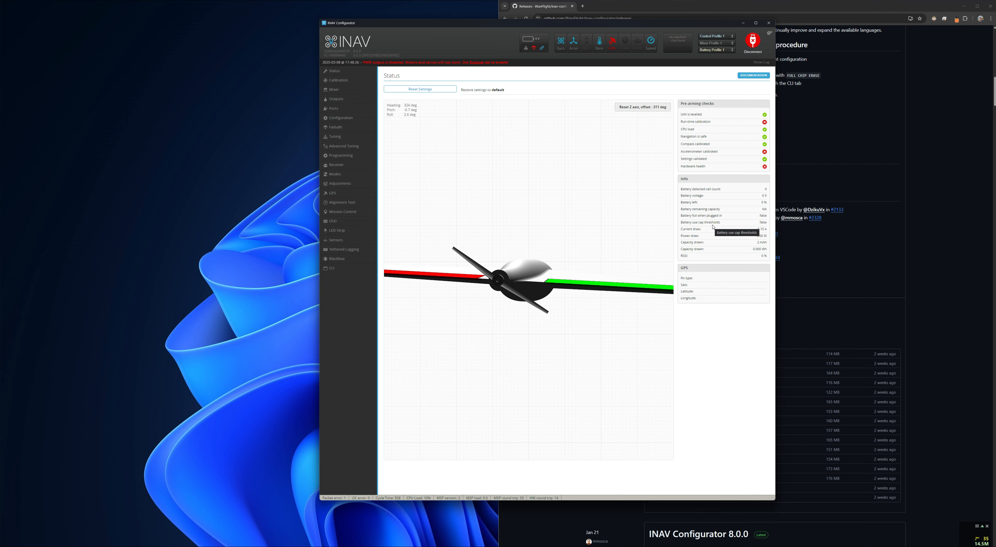
pyautogui.click(361, 82)
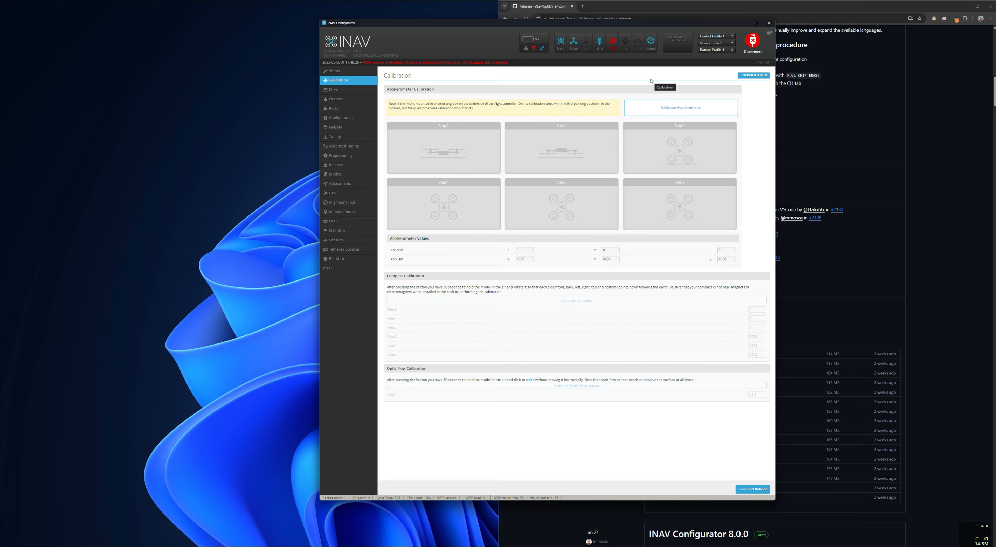
pyautogui.click(668, 107)
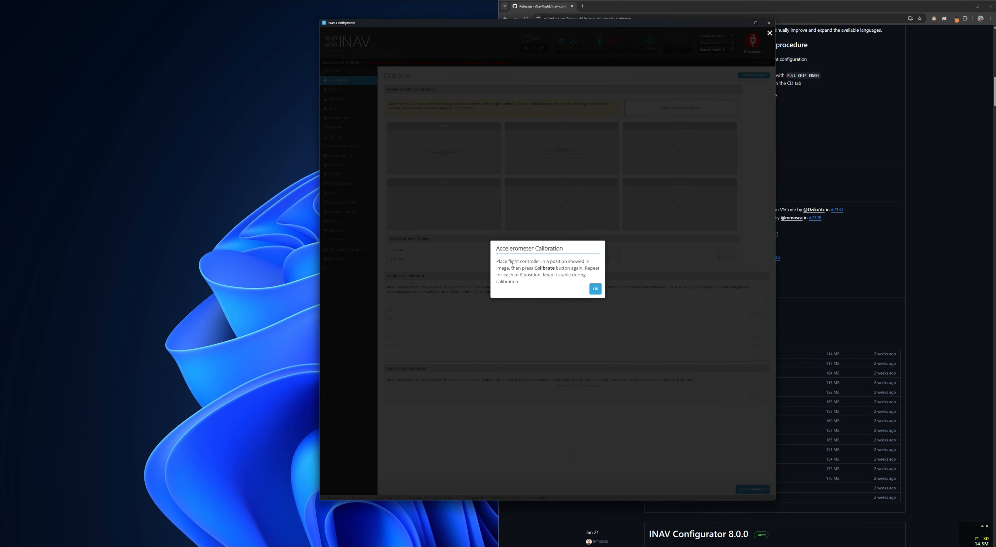
pyautogui.click(595, 293)
pyautogui.click(718, 112)
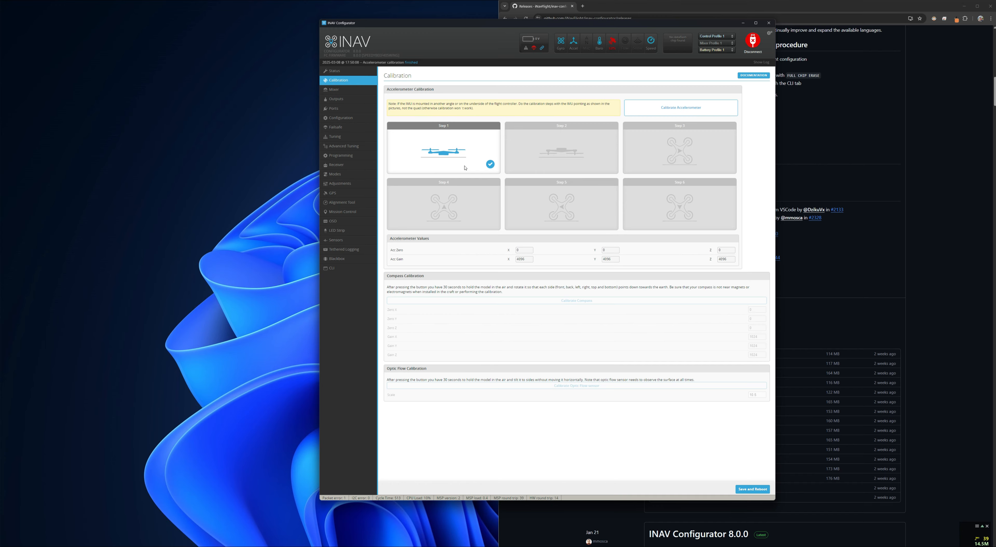
# Capture accelerometer calibration positions 2 to 6, acknowledge the finished calibration, and save and reboot the flight controller
pyautogui.click(695, 105)
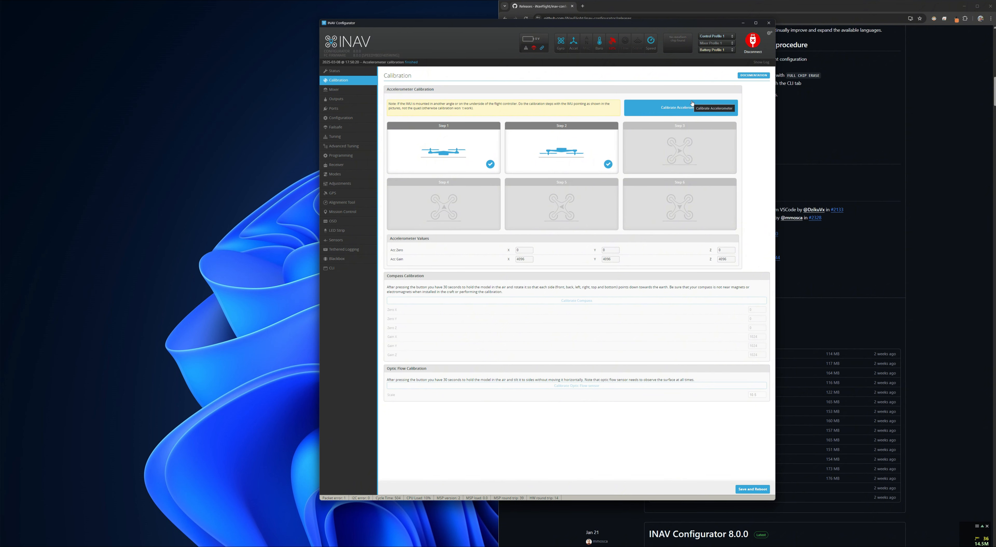
pyautogui.click(692, 111)
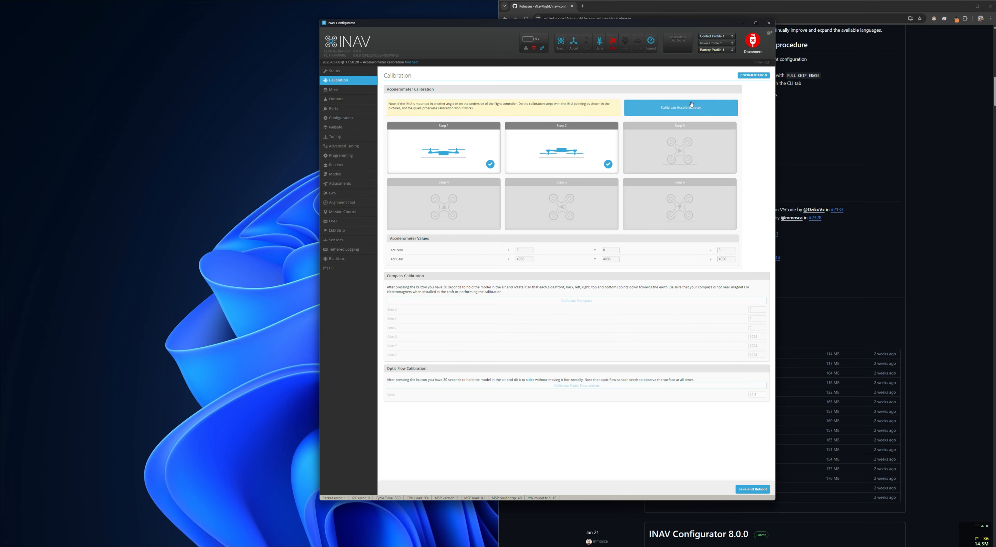
pyautogui.click(692, 111)
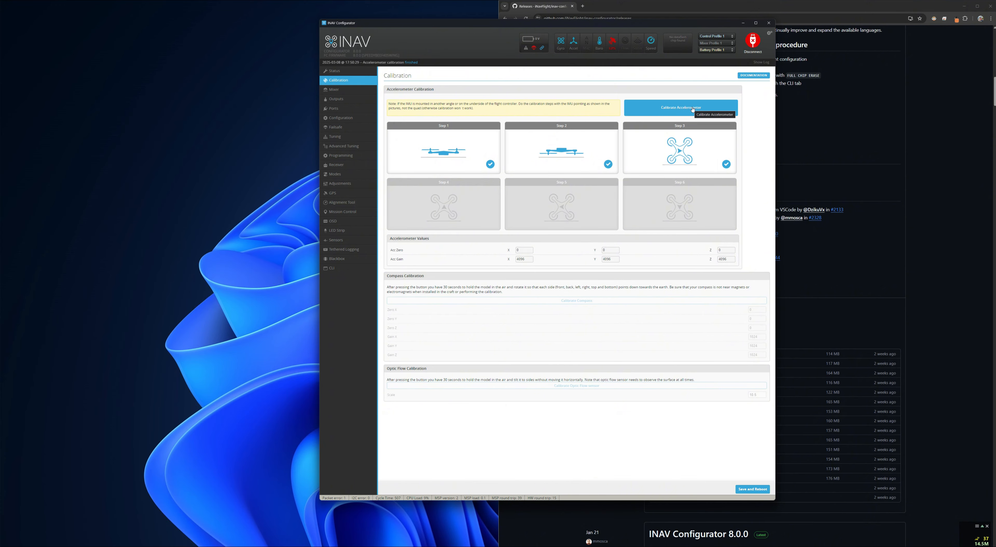
pyautogui.click(693, 111)
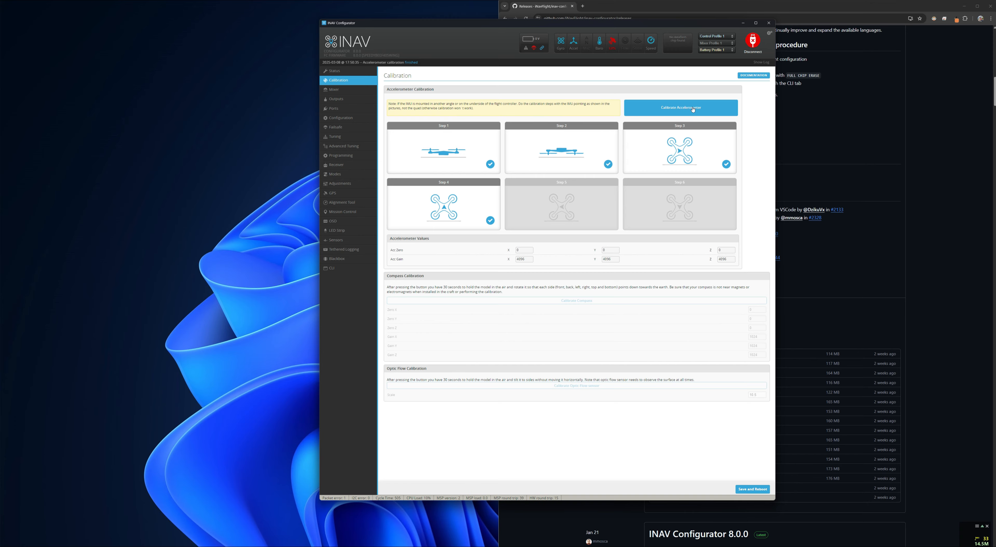
pyautogui.click(693, 111)
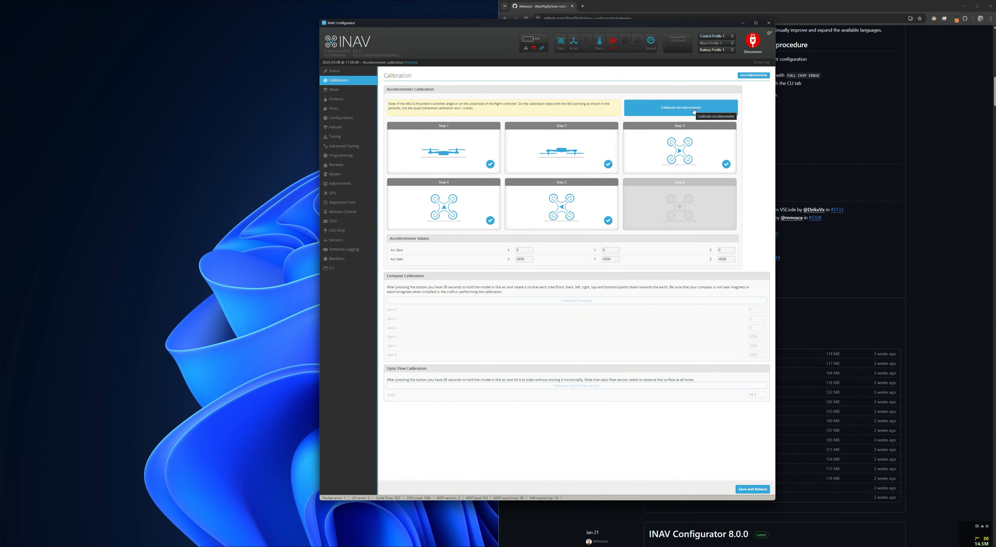
pyautogui.click(693, 111)
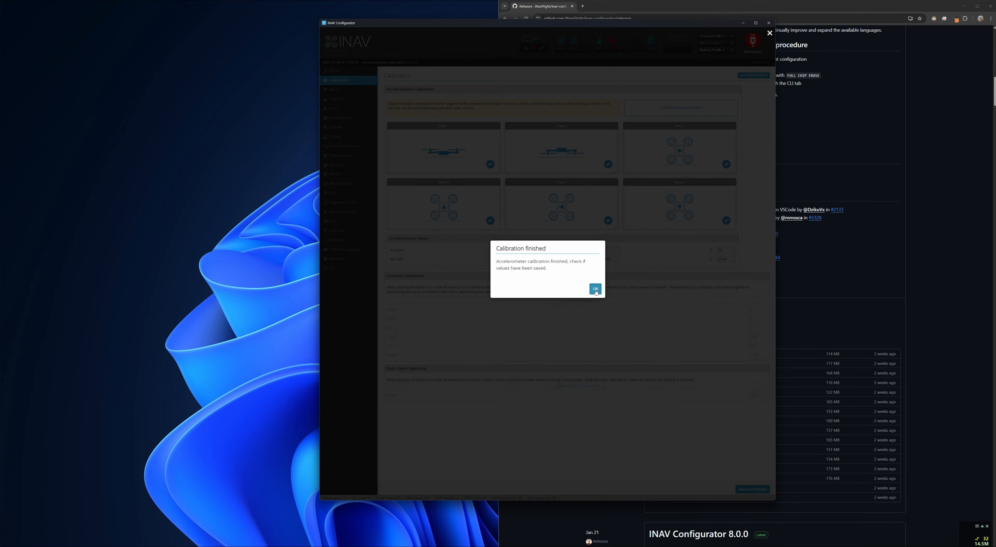
pyautogui.click(595, 291)
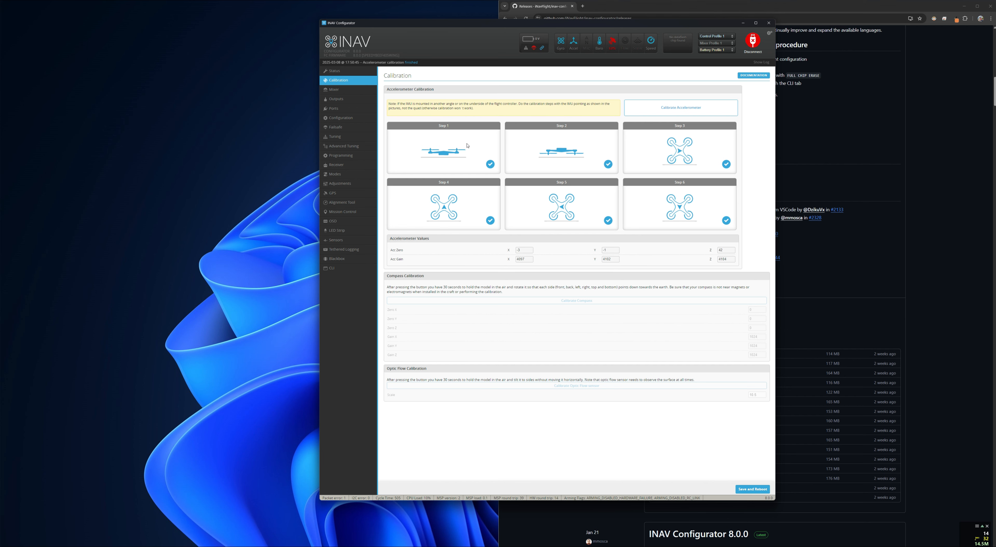
pyautogui.click(752, 489)
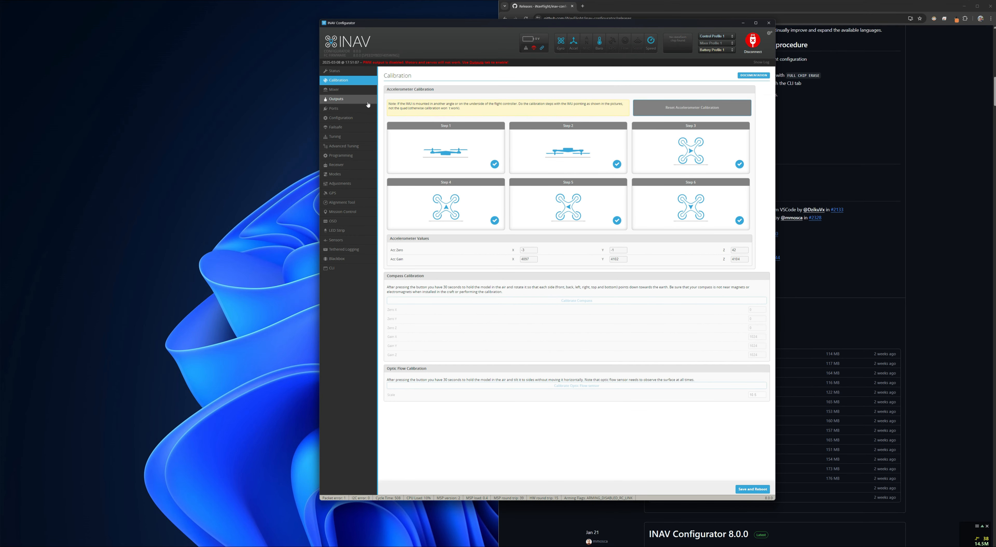
# Examine the output mapping, the Motor Mixer and Servo Mixer rules, and the Flying Wing diagram in the Mixer settings
pyautogui.click(365, 92)
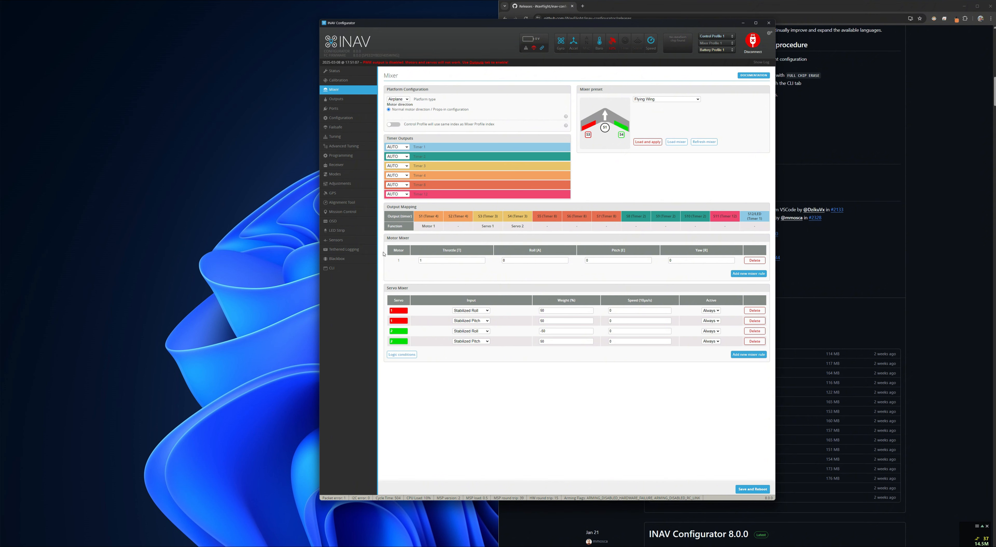
pyautogui.moveTo(391, 263); pyautogui.dragTo(432, 260)
pyautogui.moveTo(586, 137); pyautogui.dragTo(593, 137)
pyautogui.click(590, 137)
pyautogui.doubleClick(588, 135)
pyautogui.moveTo(622, 135); pyautogui.dragTo(624, 137)
pyautogui.click(621, 136)
pyautogui.moveTo(559, 312); pyautogui.dragTo(523, 313)
# Try the Airplane mixer preset in comparison with the Flying Wing preset
pyautogui.click(687, 102)
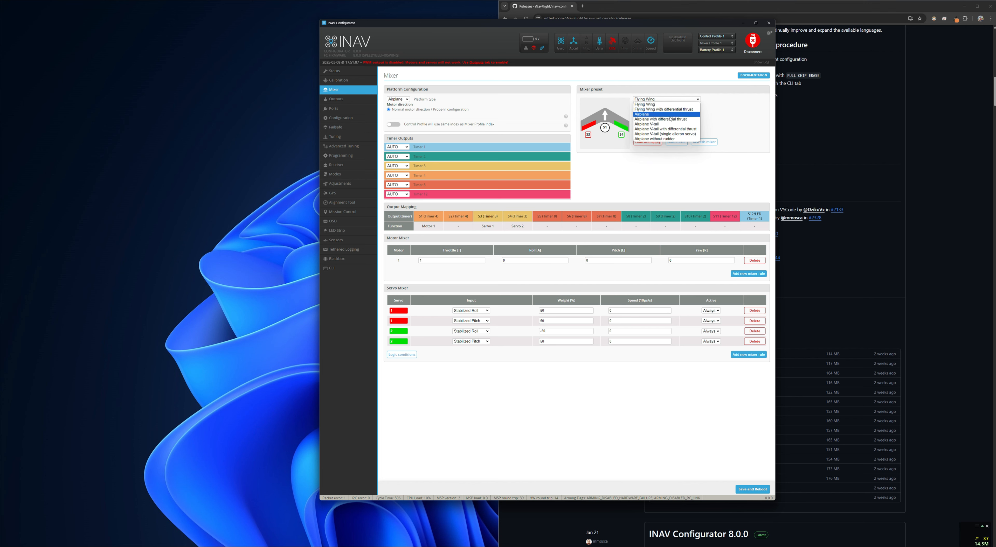
pyautogui.click(670, 116)
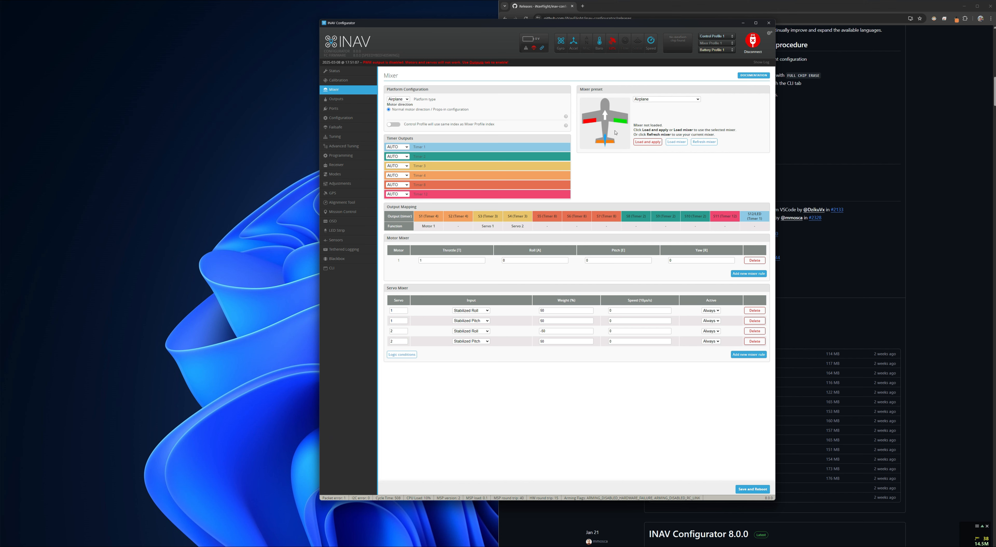
pyautogui.click(677, 100)
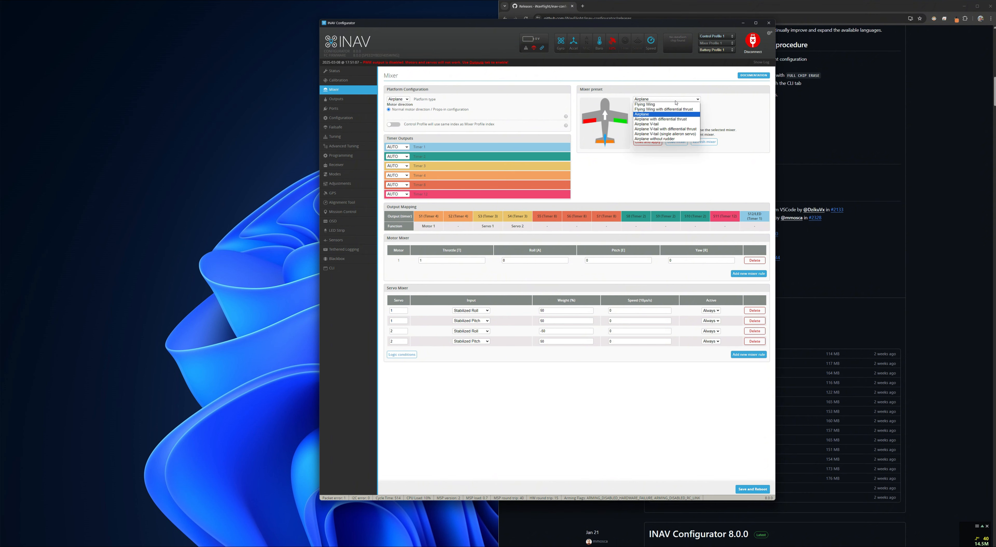
pyautogui.click(671, 104)
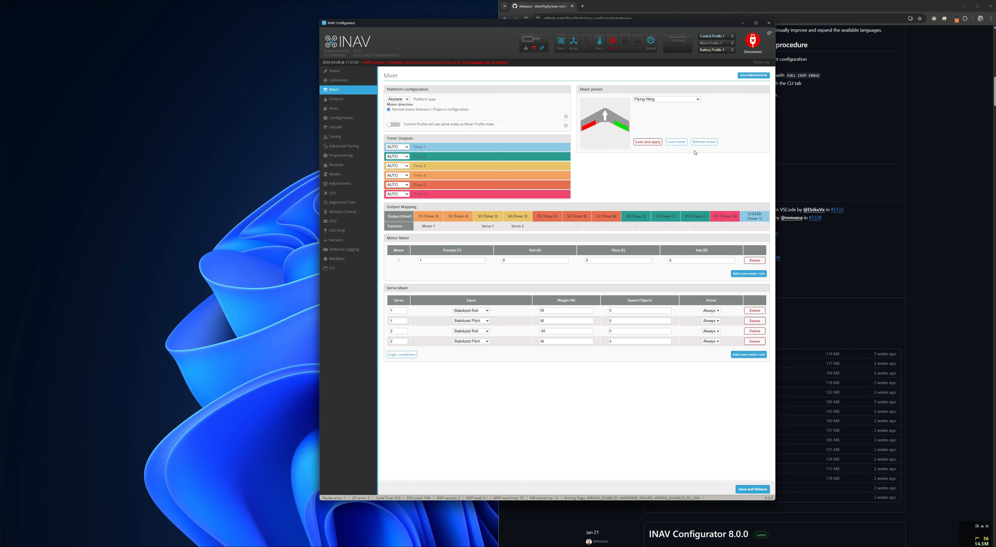
pyautogui.click(677, 99)
pyautogui.click(711, 160)
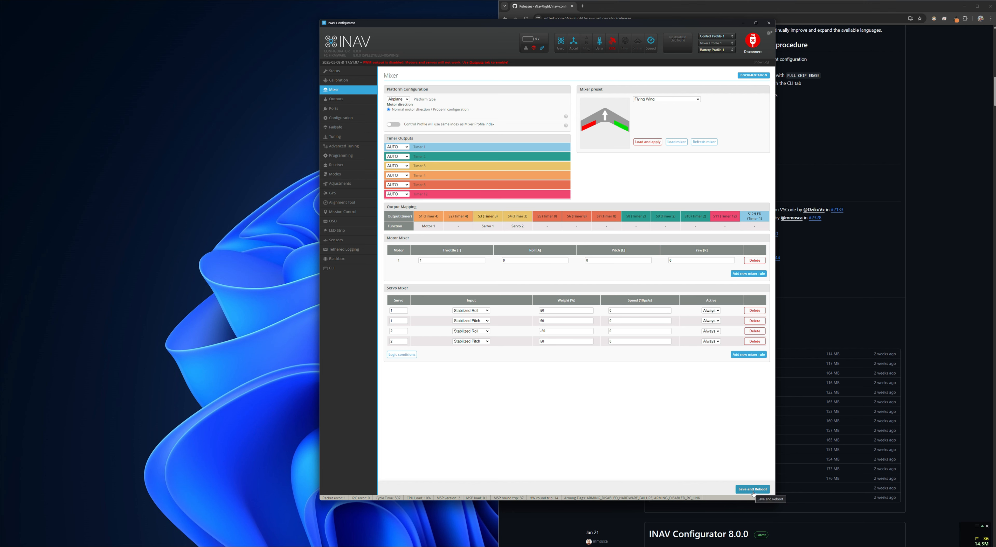
pyautogui.click(683, 99)
pyautogui.click(658, 110)
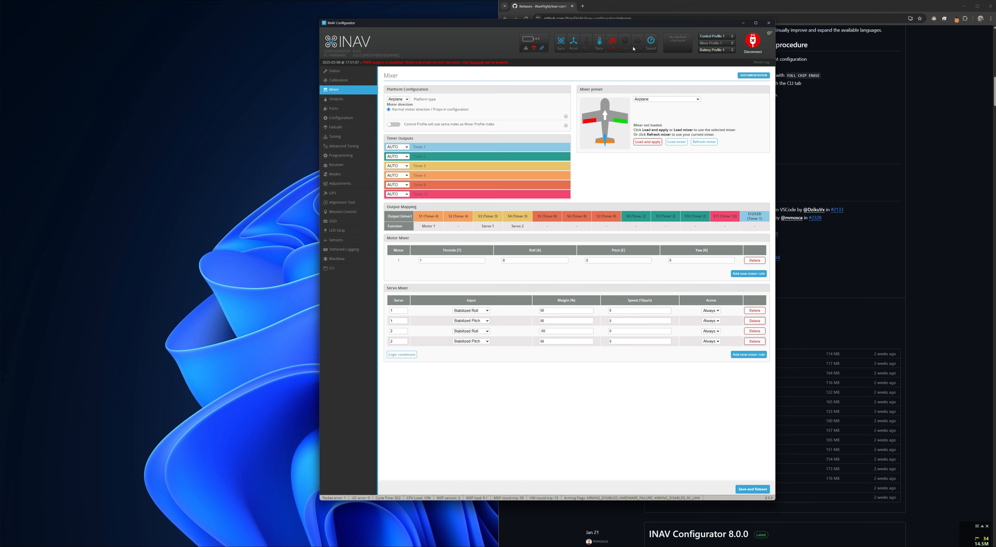
# Select the Flying Wing mixer preset, load and apply it, and save and reboot the flight controller
pyautogui.click(668, 100)
pyautogui.click(668, 105)
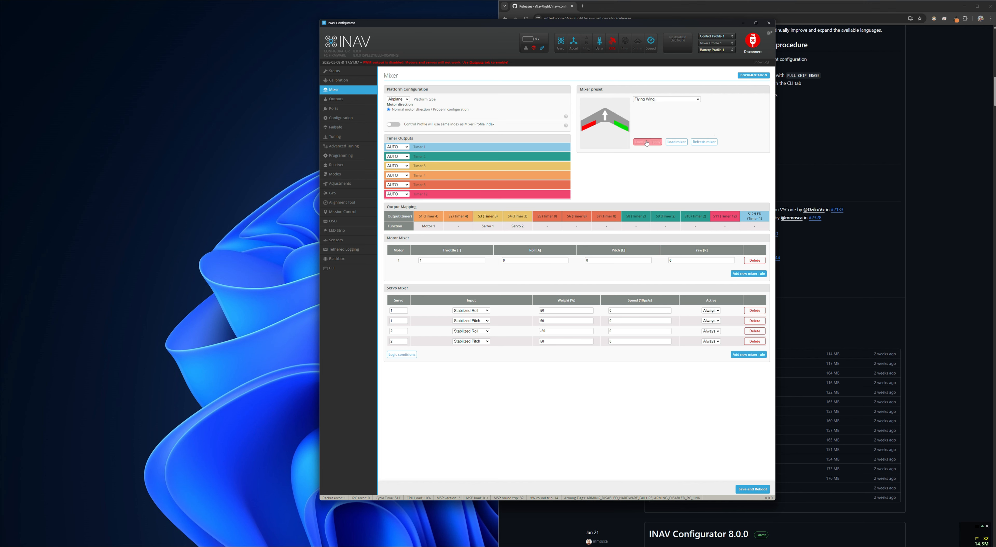
pyautogui.click(647, 142)
pyautogui.click(591, 298)
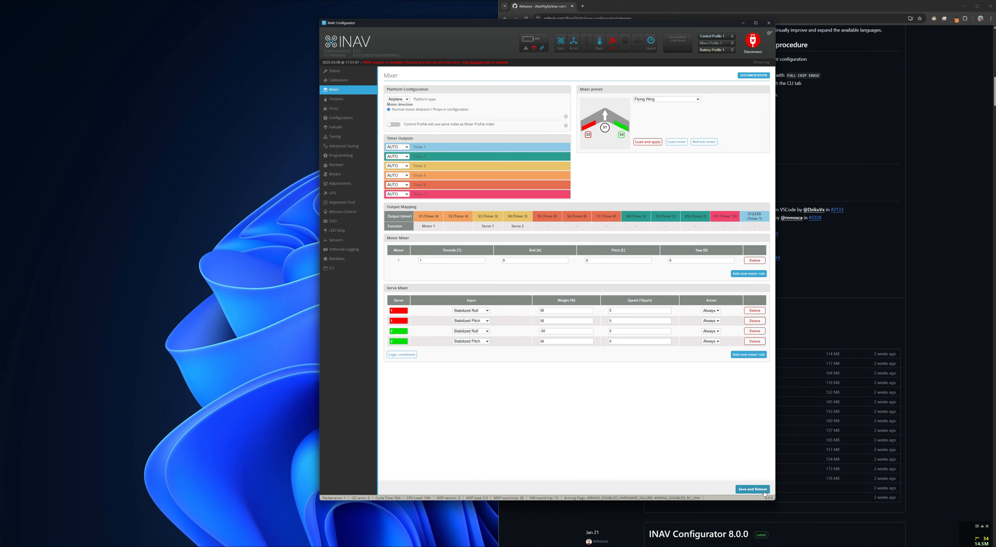
pyautogui.click(764, 491)
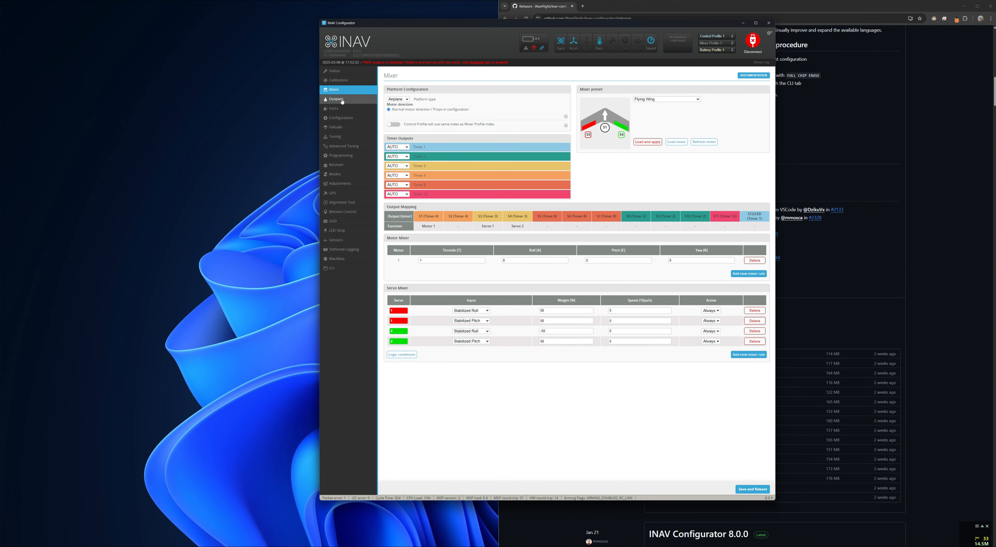
# Test the master motor slider in the Outputs settings, enabling motor control only for the test
pyautogui.click(342, 101)
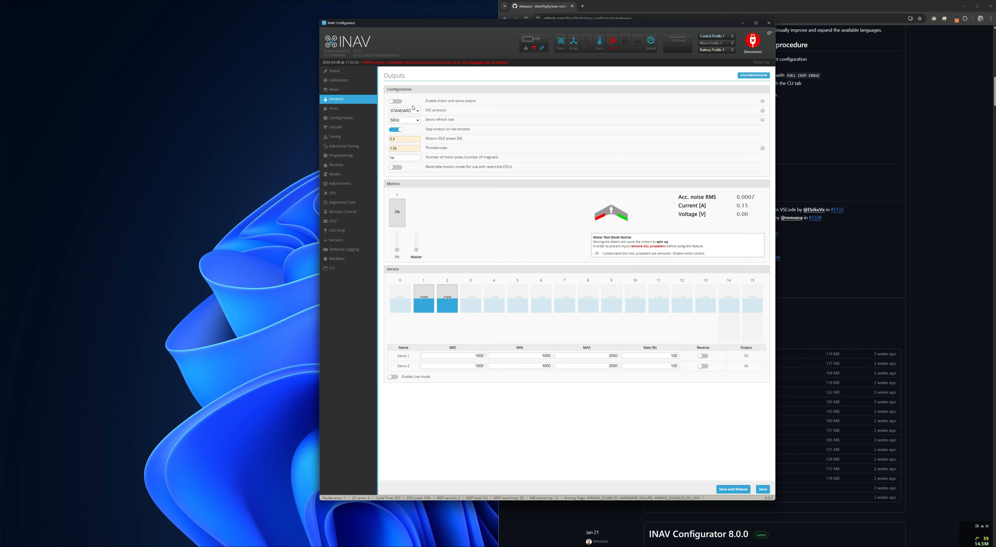
pyautogui.click(596, 254)
pyautogui.moveTo(416, 250); pyautogui.dragTo(420, 252)
pyautogui.click(597, 254)
# Enable motor and servo output, save the Outputs settings, and reboot the flight controller
pyautogui.moveTo(363, 63); pyautogui.dragTo(512, 68)
pyautogui.click(519, 81)
pyautogui.click(394, 103)
pyautogui.click(765, 489)
pyautogui.click(728, 490)
# Set the UART5 peripheral to MSP DisplayPort in the Ports settings, and save and reboot
pyautogui.click(342, 108)
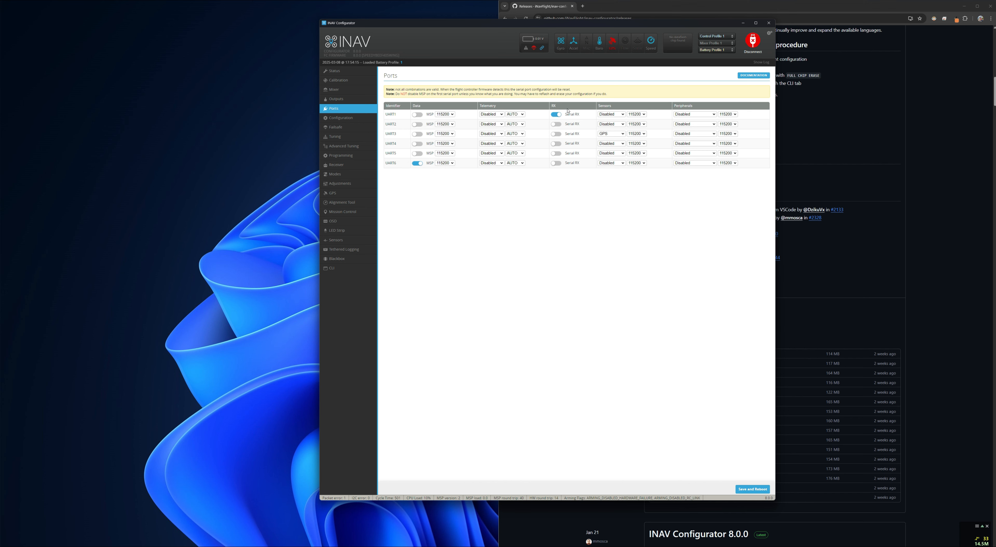
pyautogui.moveTo(385, 114); pyautogui.dragTo(395, 115)
pyautogui.moveTo(386, 135); pyautogui.dragTo(394, 134)
pyautogui.click(697, 154)
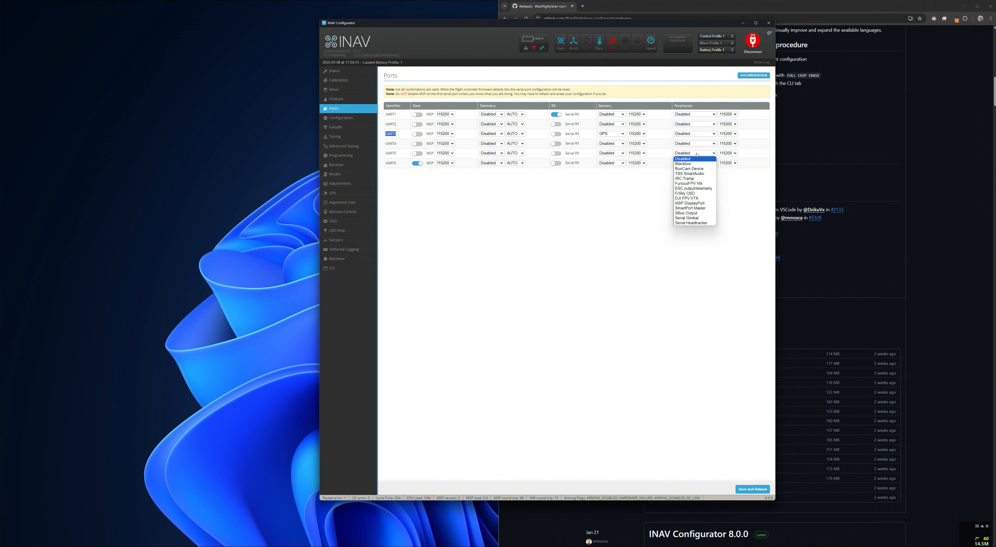
pyautogui.click(697, 206)
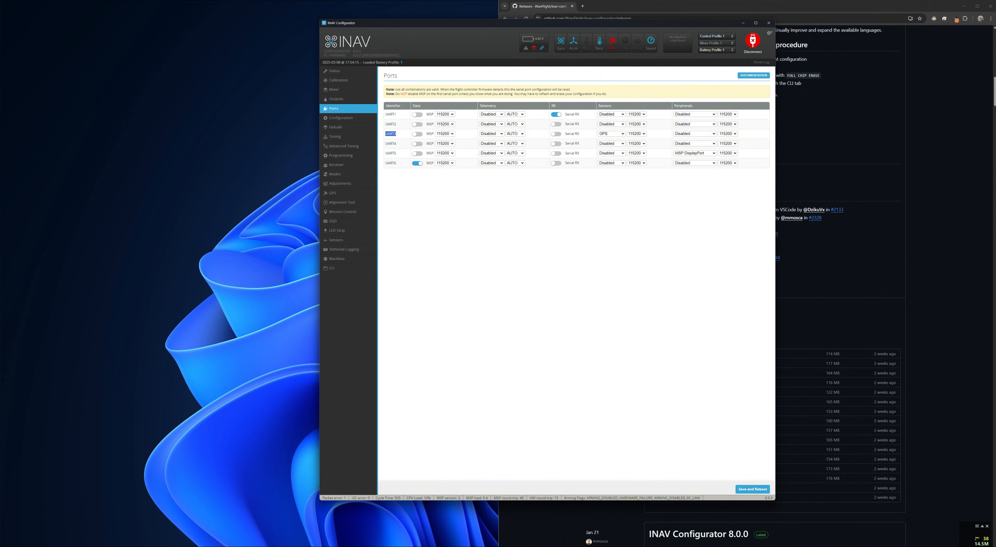
pyautogui.click(765, 490)
# Enable continuous servo trim and permanent Launch Mode for fixed wing in the Configuration settings, and save and reboot
pyautogui.click(337, 120)
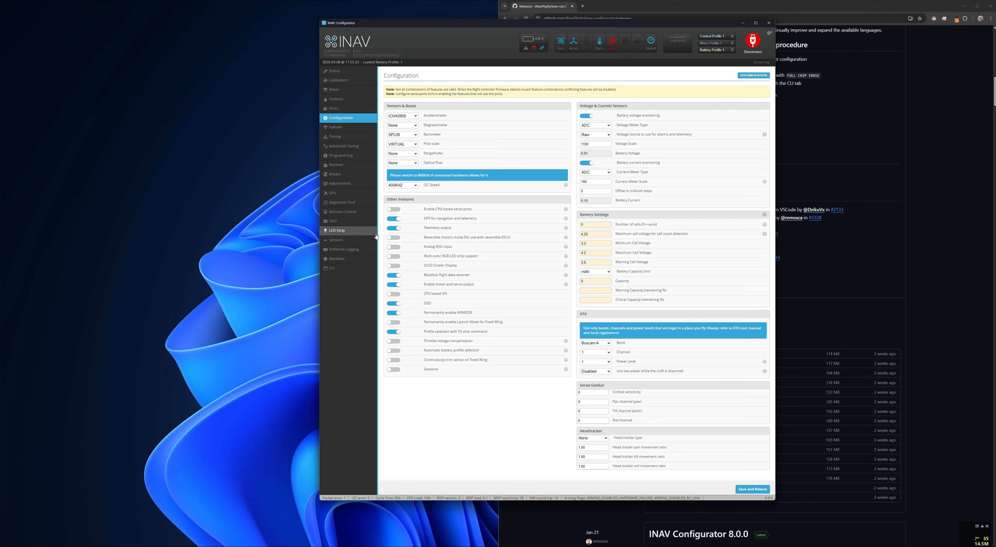
pyautogui.click(396, 363)
pyautogui.click(395, 322)
pyautogui.click(749, 490)
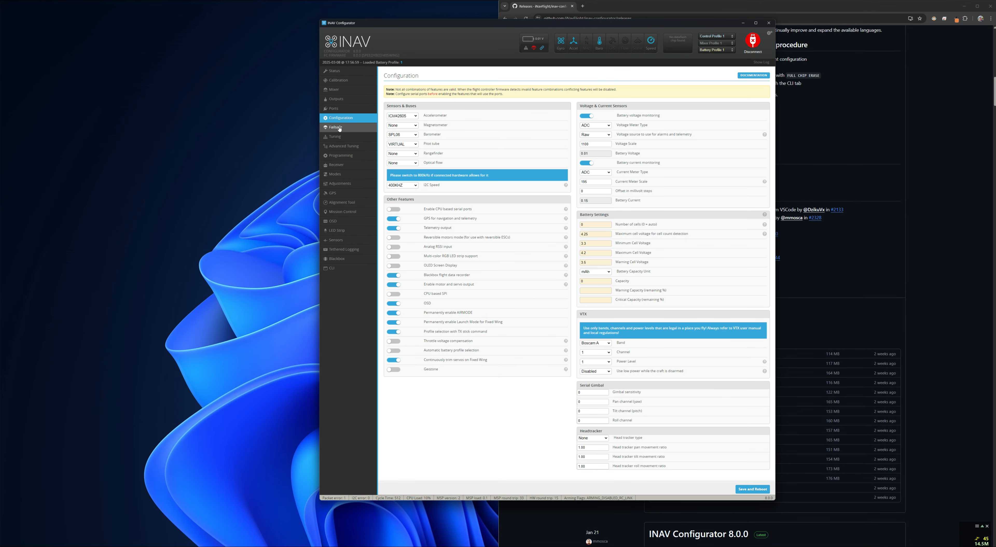
# Try to open the Failsafe settings, and disconnect and reconnect the flight controller
pyautogui.click(340, 129)
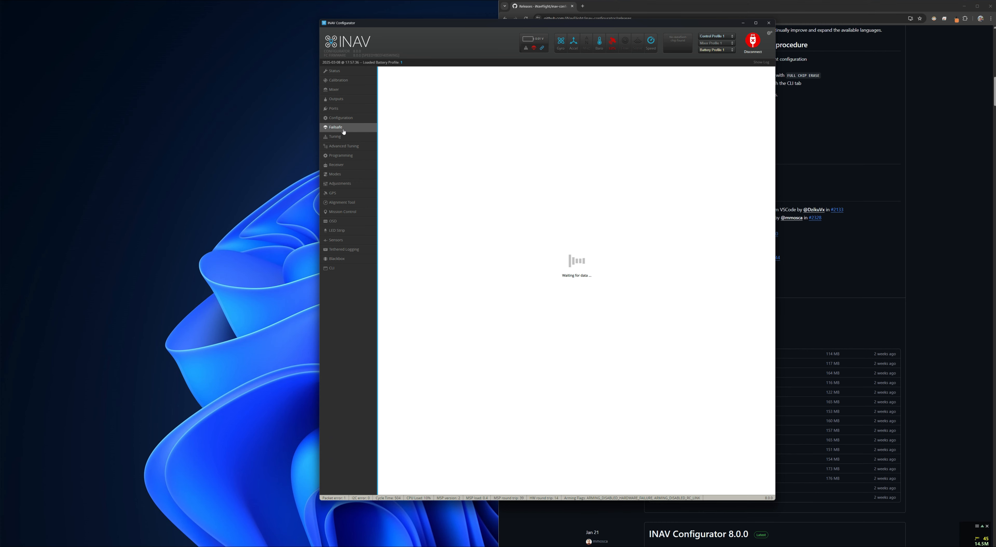
pyautogui.click(753, 41)
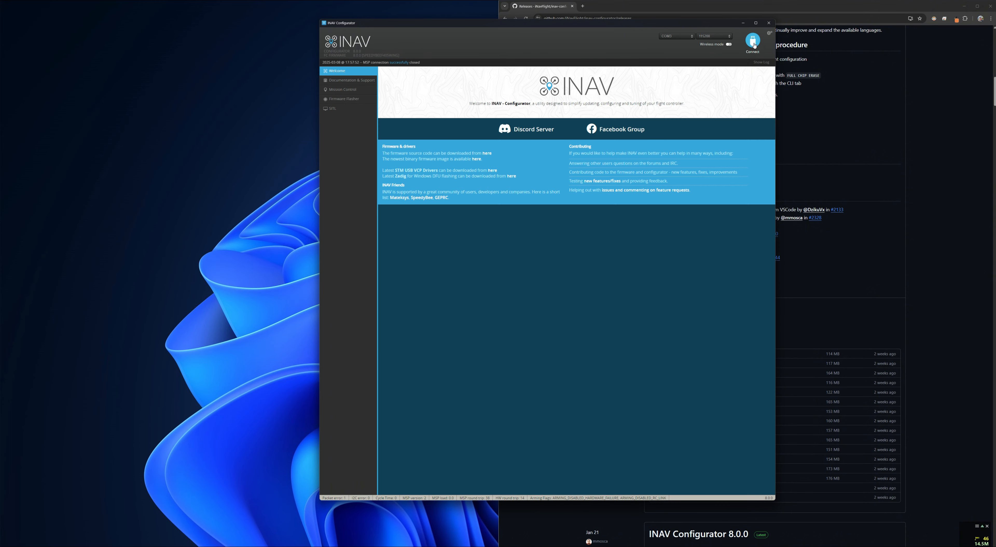
pyautogui.click(754, 42)
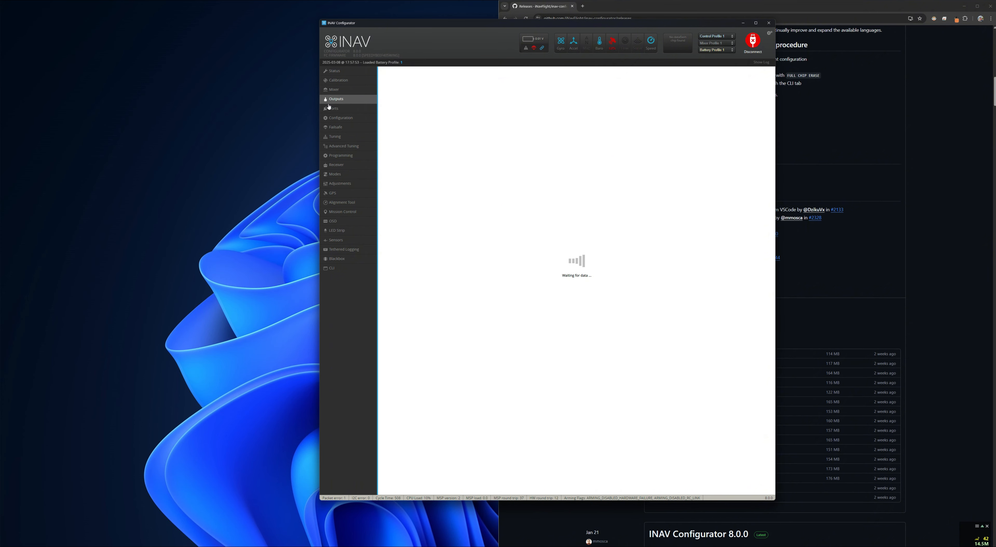
pyautogui.click(752, 40)
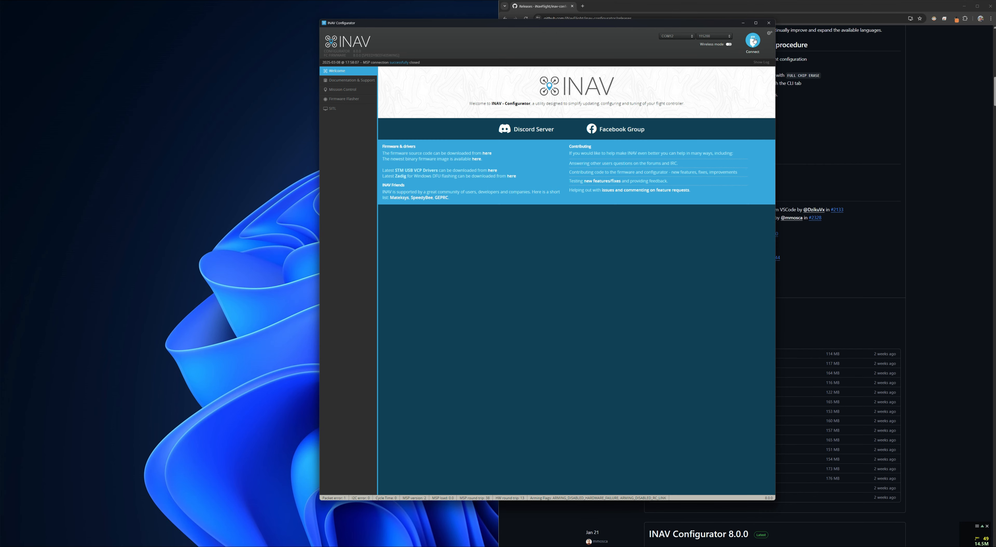
pyautogui.click(753, 40)
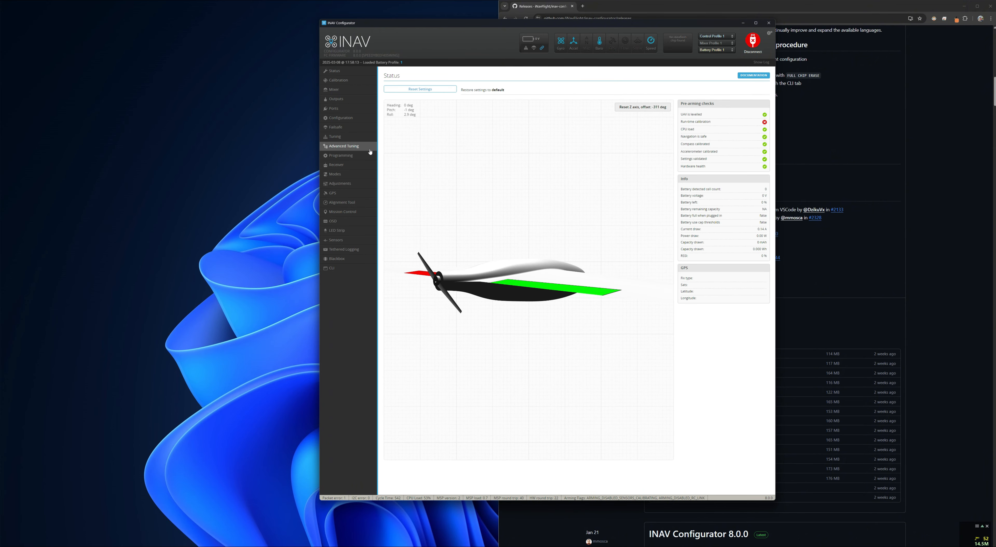
# In the Advanced Tuning auto launch settings, set the idle throttle to 1400 uS and the max throw angle to 180°
pyautogui.click(355, 137)
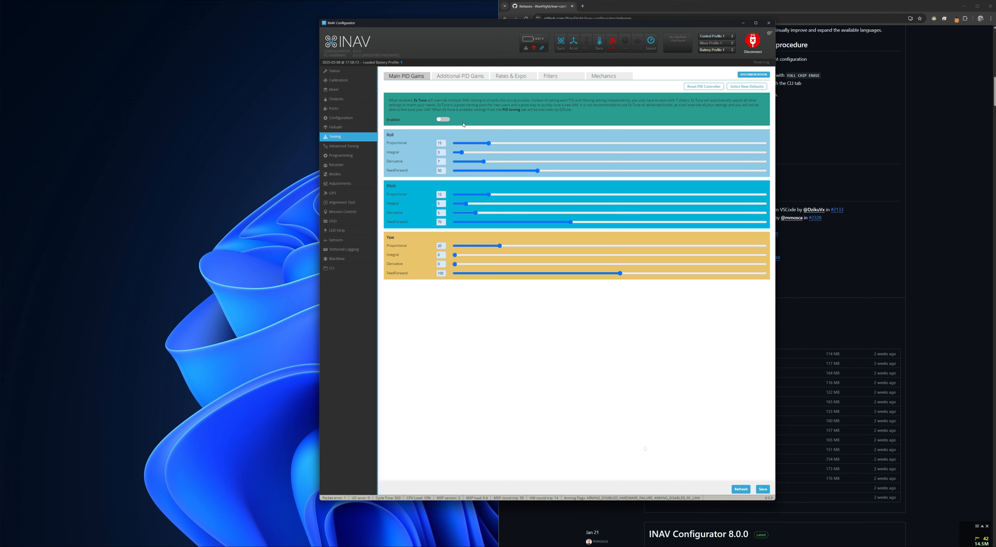
pyautogui.click(349, 149)
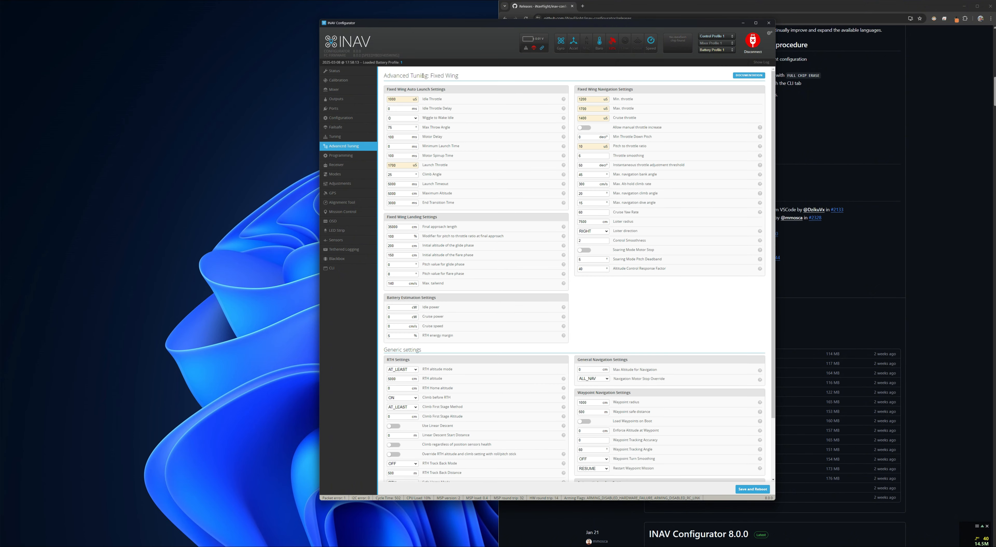
pyautogui.doubleClick(398, 102)
pyautogui.write('145')
pyautogui.doubleClick(401, 126)
pyautogui.click(400, 167)
# Set the auto launch timeout to 10000 ms and the launch maximum altitude to 10000 cm
pyautogui.doubleClick(406, 184)
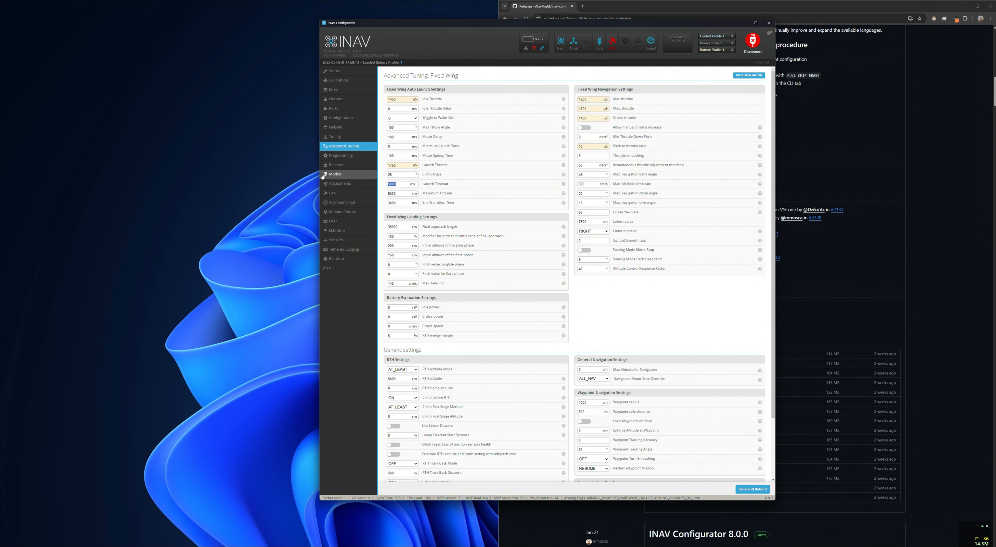
pyautogui.write('100')
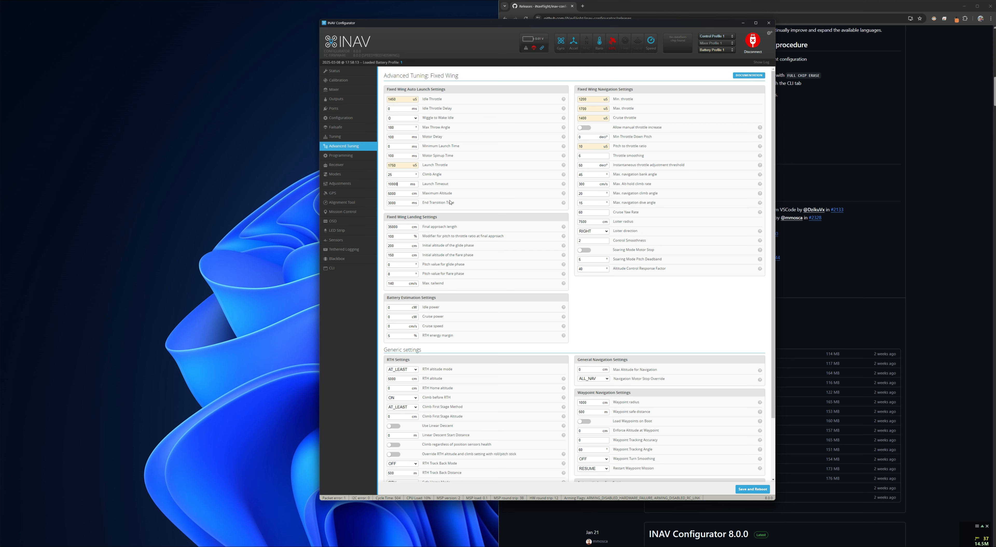
pyautogui.write('00')
pyautogui.doubleClick(396, 183)
pyautogui.moveTo(564, 186)
pyautogui.doubleClick(391, 194)
pyautogui.write('1')
pyautogui.doubleClick(400, 194)
# Set the RTH altitude and RTH home altitude to 10000 cm each, and enable Use Linear Descent
pyautogui.scroll(-1, 441, 378)
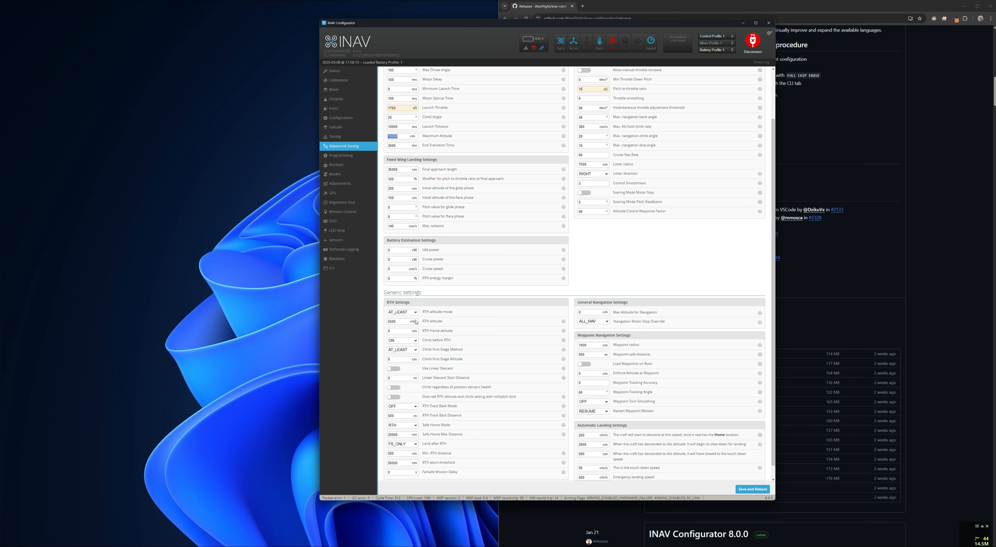
pyautogui.moveTo(402, 321); pyautogui.dragTo(383, 323)
pyautogui.write('1')
pyautogui.moveTo(396, 321); pyautogui.dragTo(372, 317)
pyautogui.click(401, 331)
pyautogui.write('0')
pyautogui.click(392, 370)
# Allow manual throttle increase, set the fixed wing loiter radius to 10000 cm, and save and reboot
pyautogui.scroll(2, 499, 462)
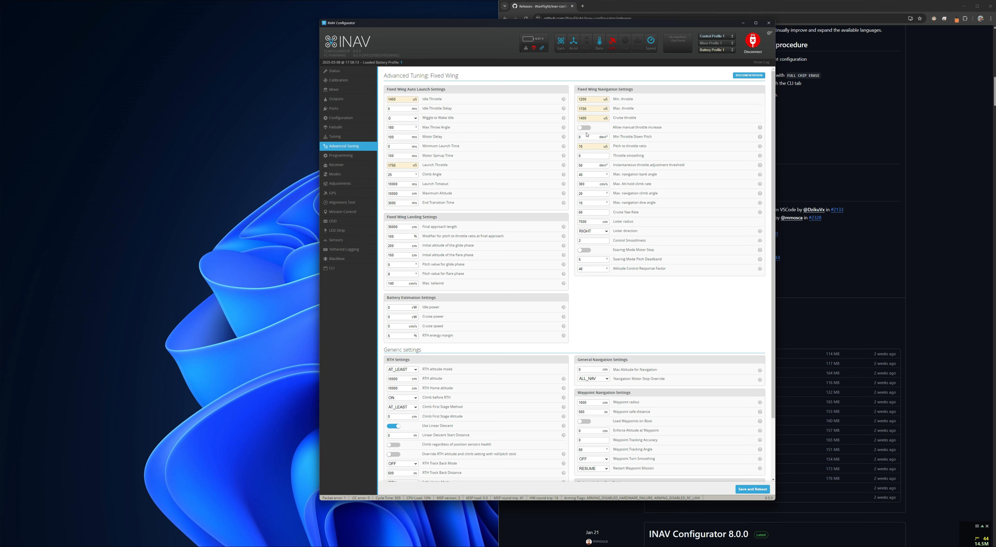
pyautogui.click(584, 128)
pyautogui.click(593, 220)
pyautogui.write('10000')
pyautogui.scroll(-2, 634, 365)
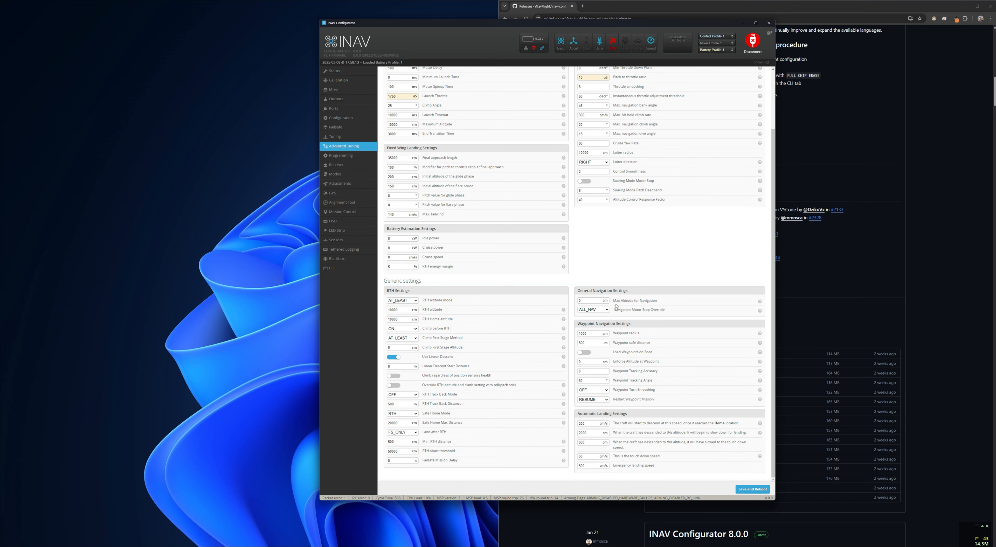
pyautogui.click(749, 490)
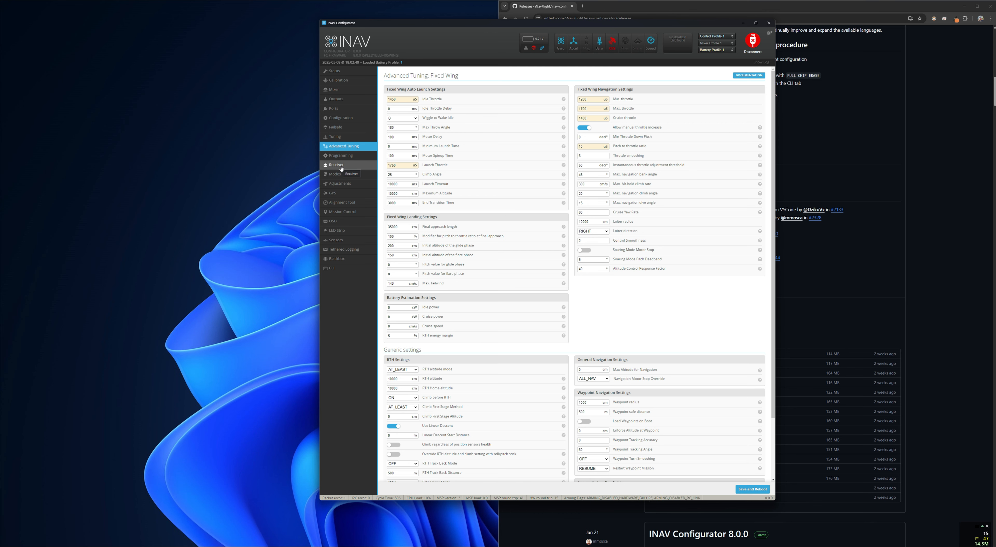
# Open the Receiver settings and edit the channel map
pyautogui.click(342, 168)
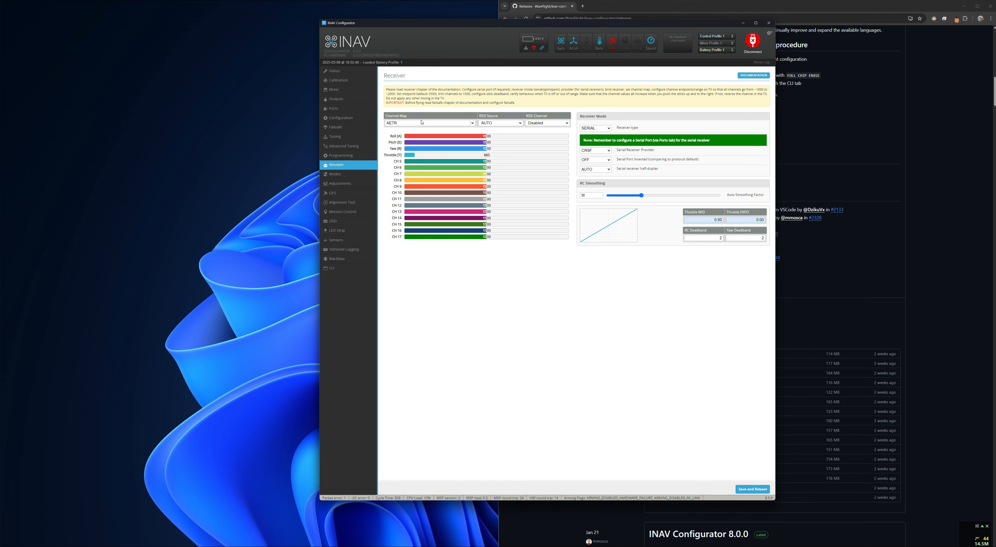
pyautogui.moveTo(421, 122); pyautogui.dragTo(352, 123)
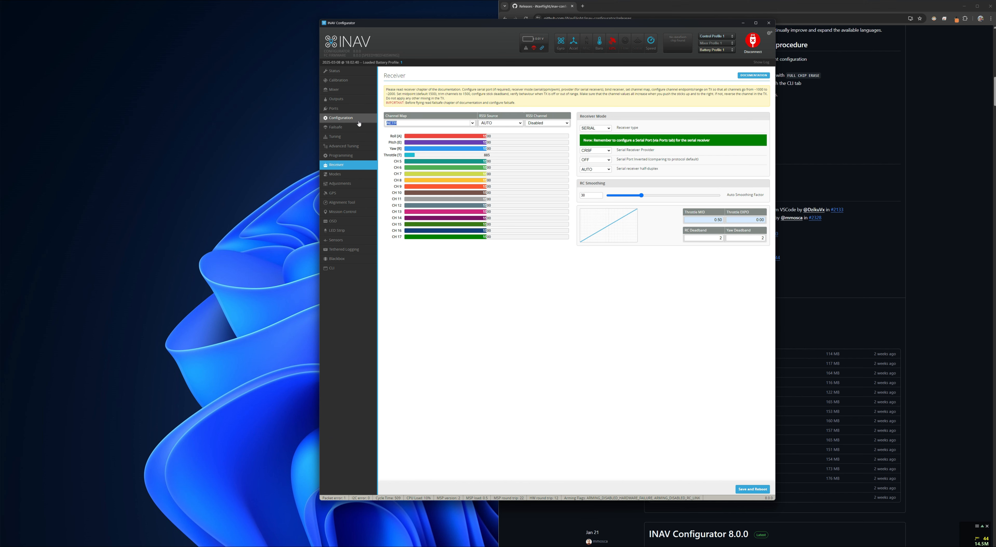
pyautogui.click(402, 124)
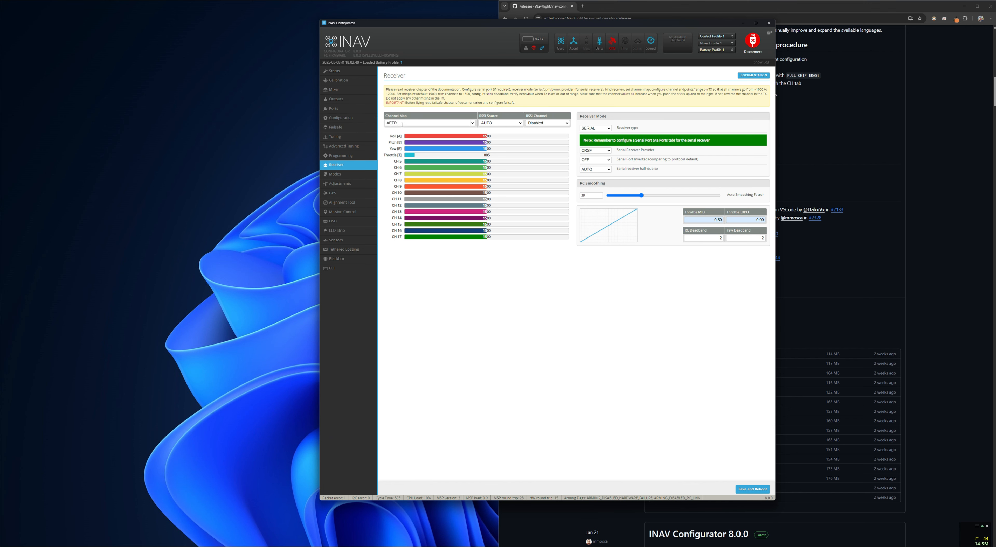
pyautogui.doubleClick(402, 124)
pyautogui.write('T')
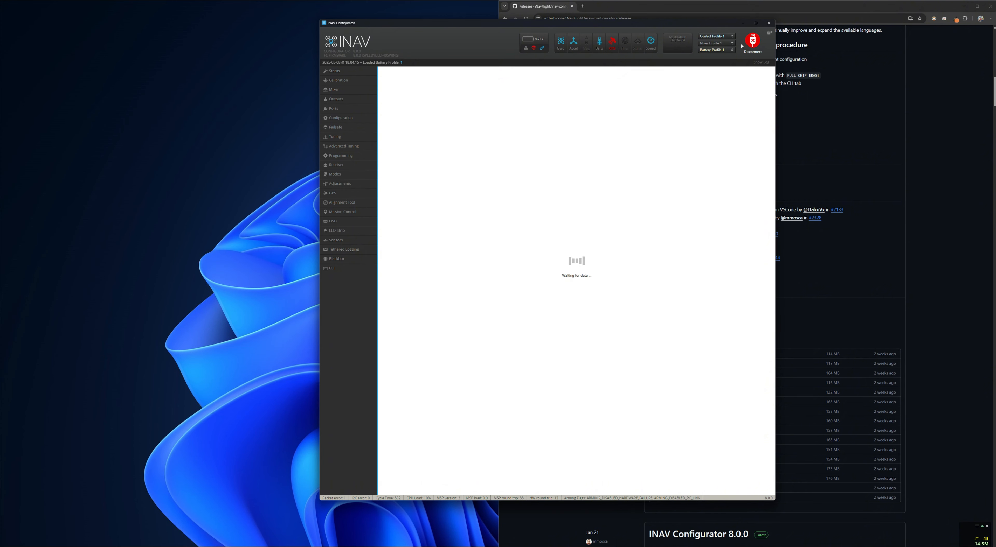
# Disconnect the flight controller and connect to it again
pyautogui.click(756, 43)
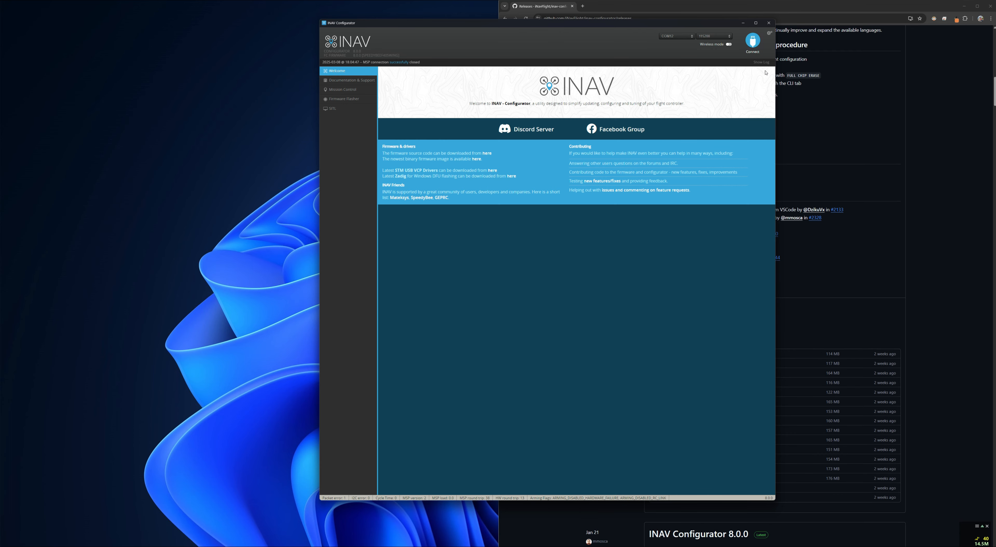
pyautogui.click(756, 50)
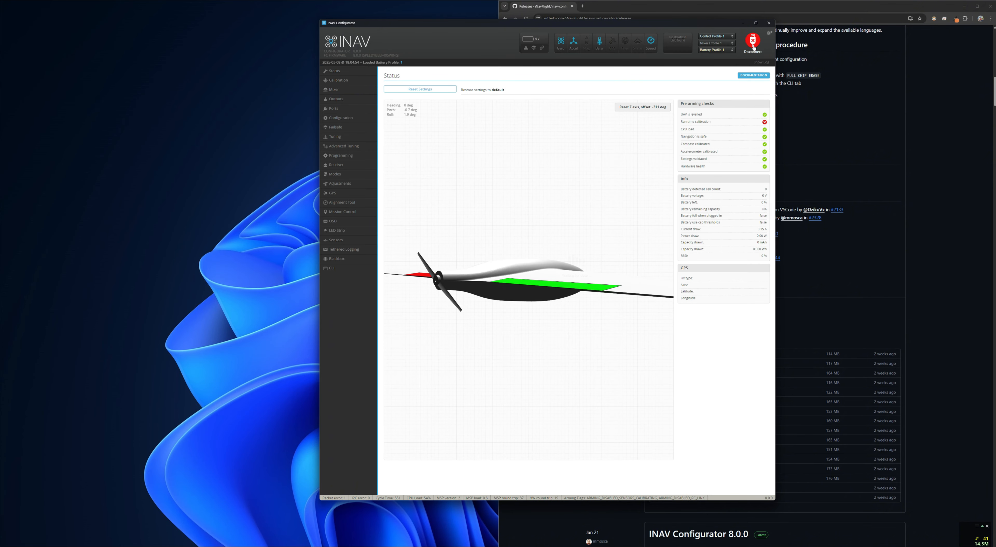
# Add an ARM mode range on CH 5 covering 1500 to 2100
pyautogui.click(335, 174)
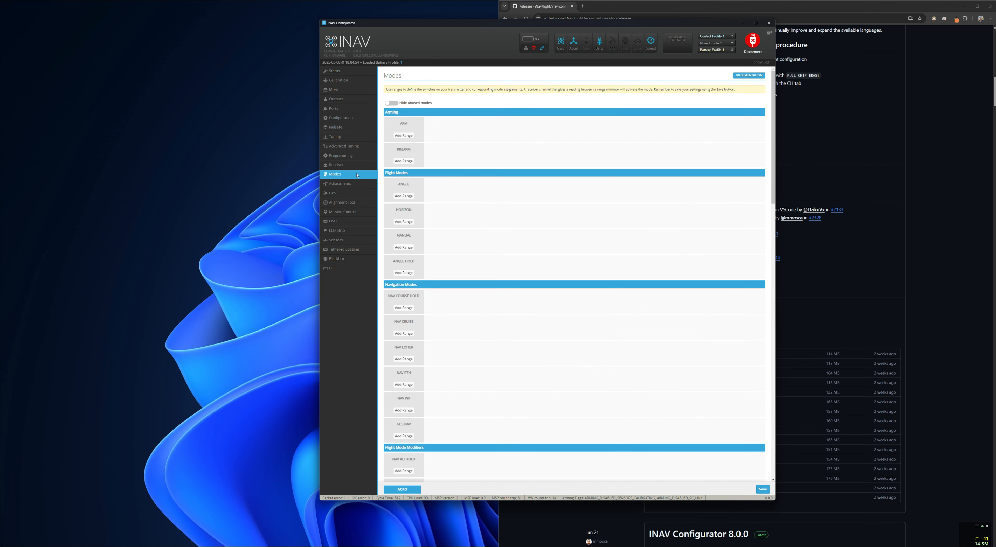
pyautogui.click(404, 136)
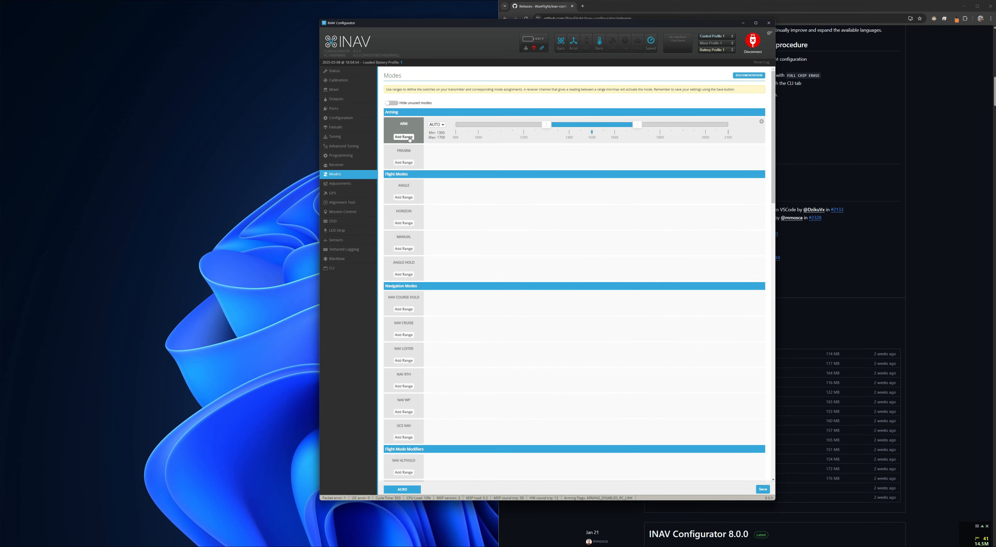
pyautogui.click(444, 125)
pyautogui.click(440, 136)
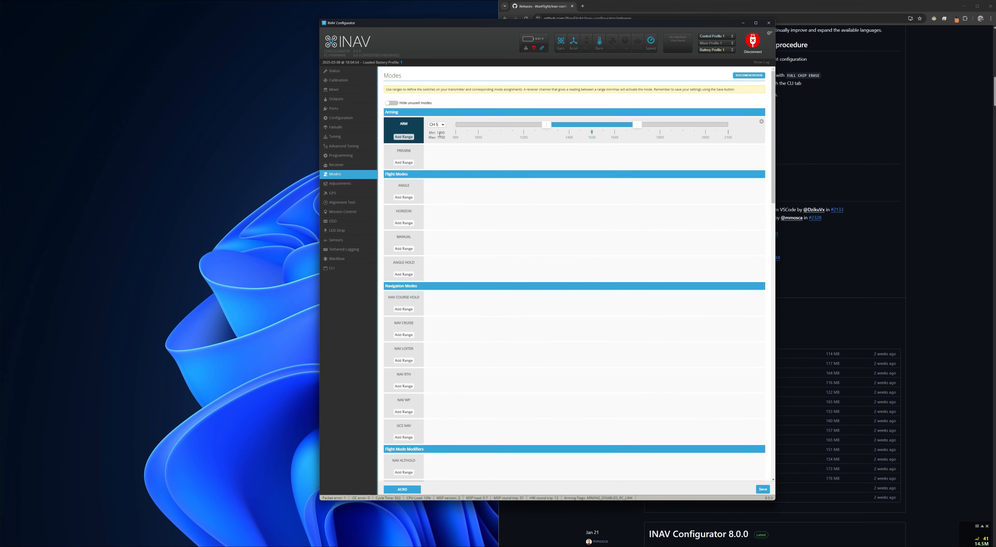
pyautogui.moveTo(586, 125); pyautogui.dragTo(729, 132)
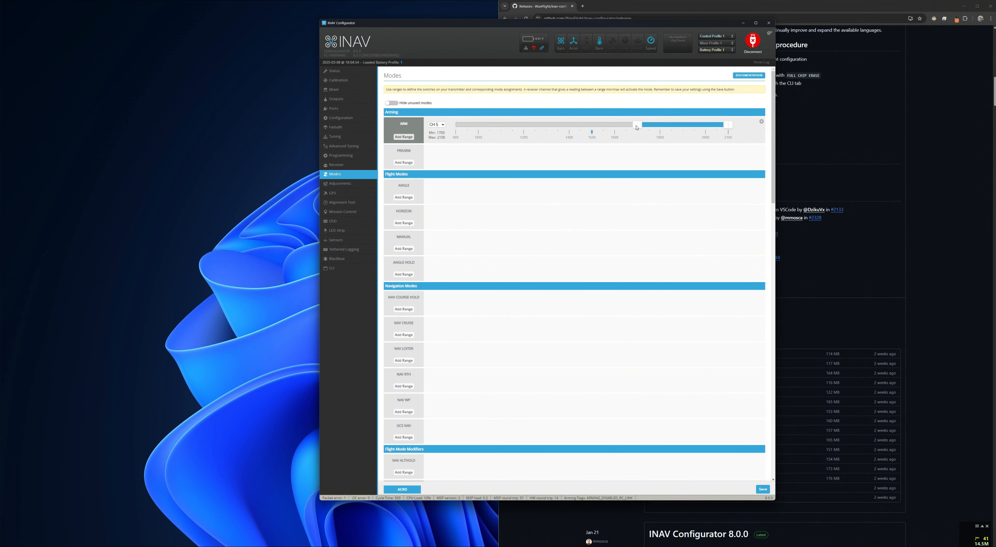
pyautogui.moveTo(637, 128); pyautogui.dragTo(591, 123)
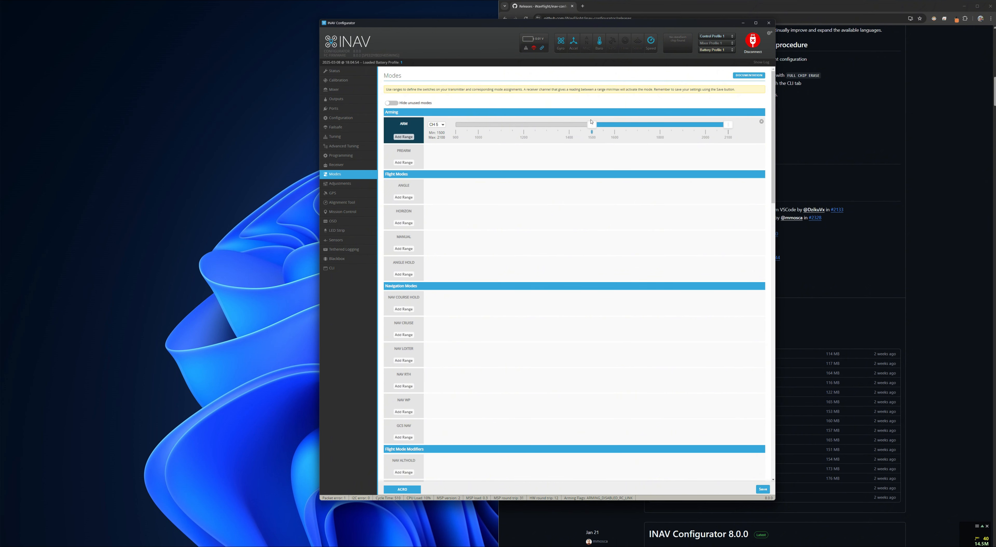
pyautogui.click(443, 126)
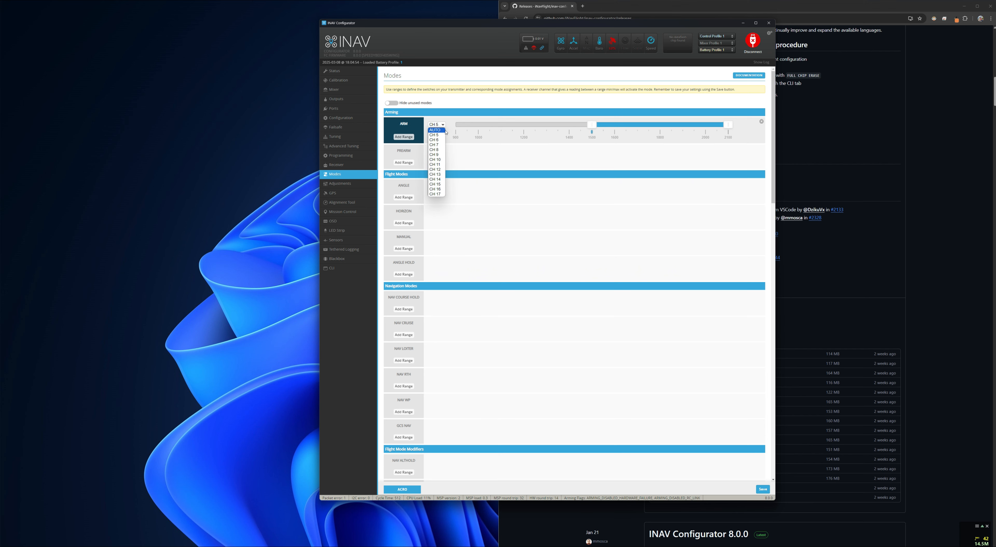
pyautogui.click(455, 106)
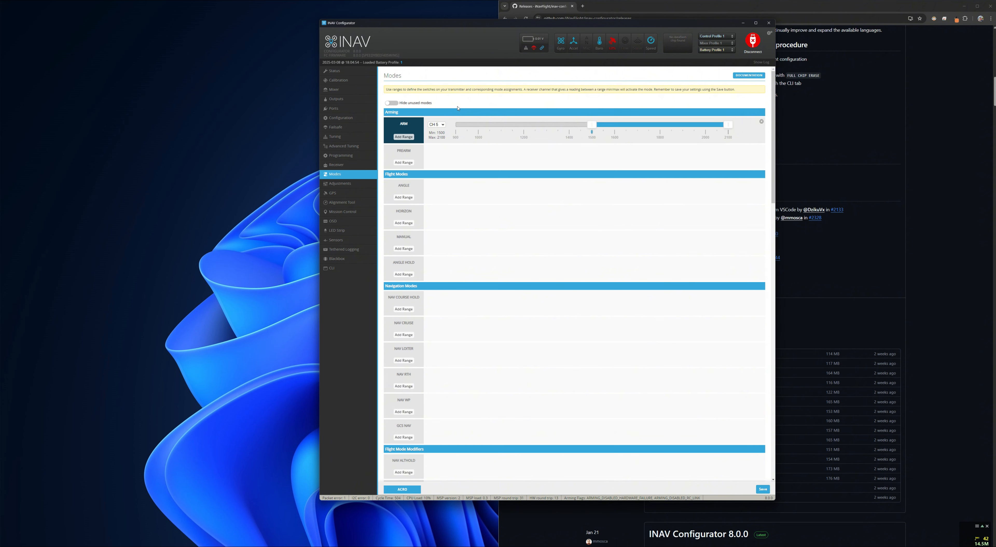
# Add an ANGLE flight mode range on CH 6 covering 1700 to 2100
pyautogui.click(403, 198)
pyautogui.click(437, 187)
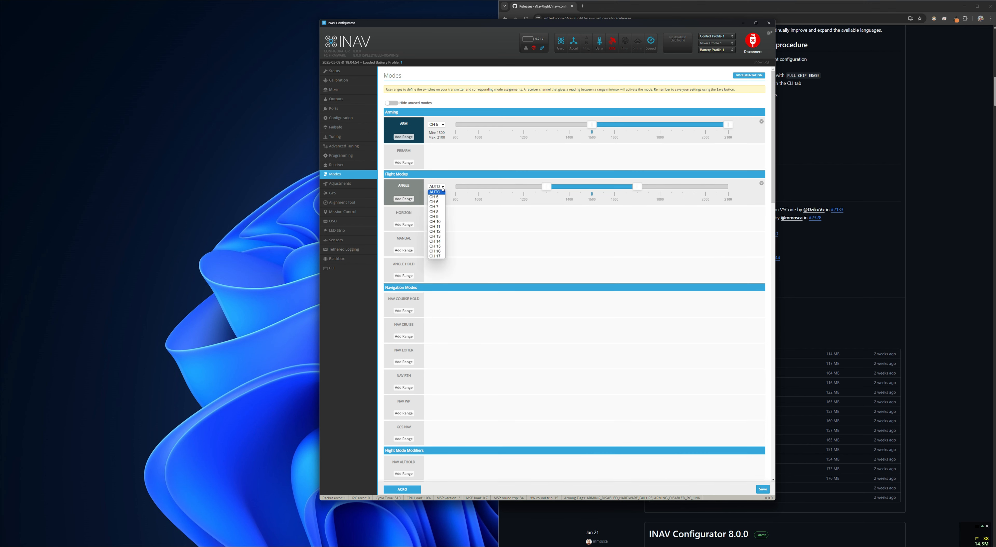
pyautogui.click(442, 203)
pyautogui.moveTo(615, 186); pyautogui.dragTo(734, 191)
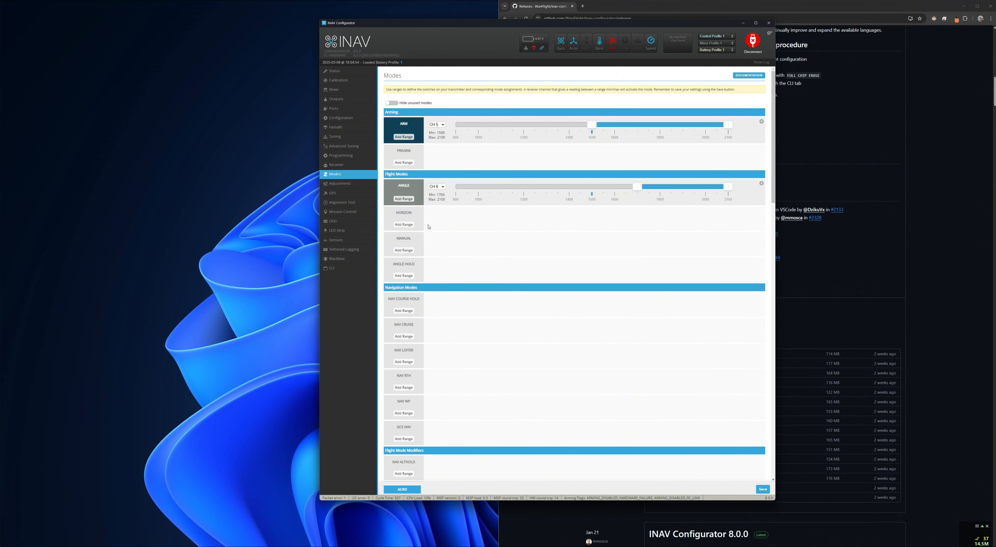
# Add a MANUAL flight mode range on CH 6 covering 900 to 1300
pyautogui.click(404, 250)
pyautogui.click(437, 239)
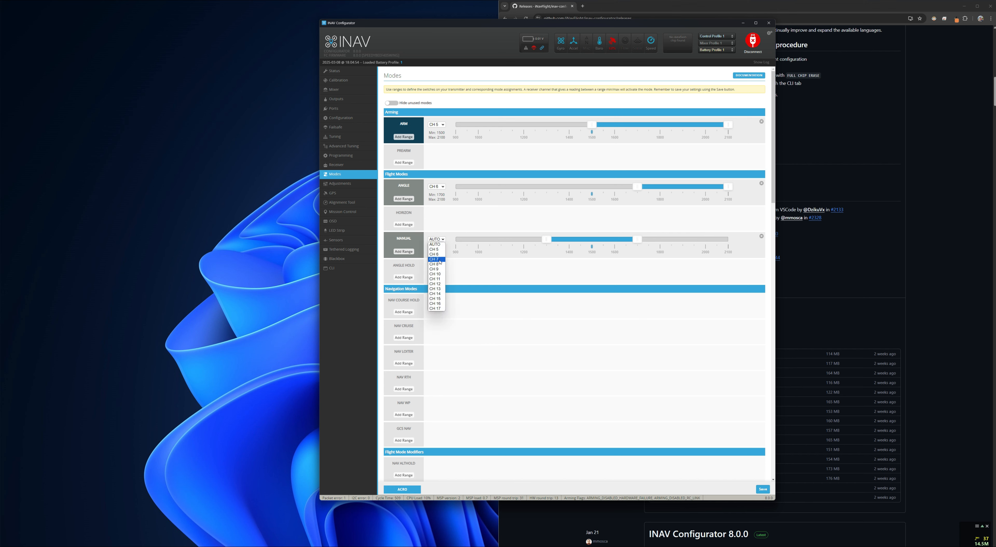
pyautogui.click(433, 255)
pyautogui.moveTo(579, 240); pyautogui.dragTo(430, 247)
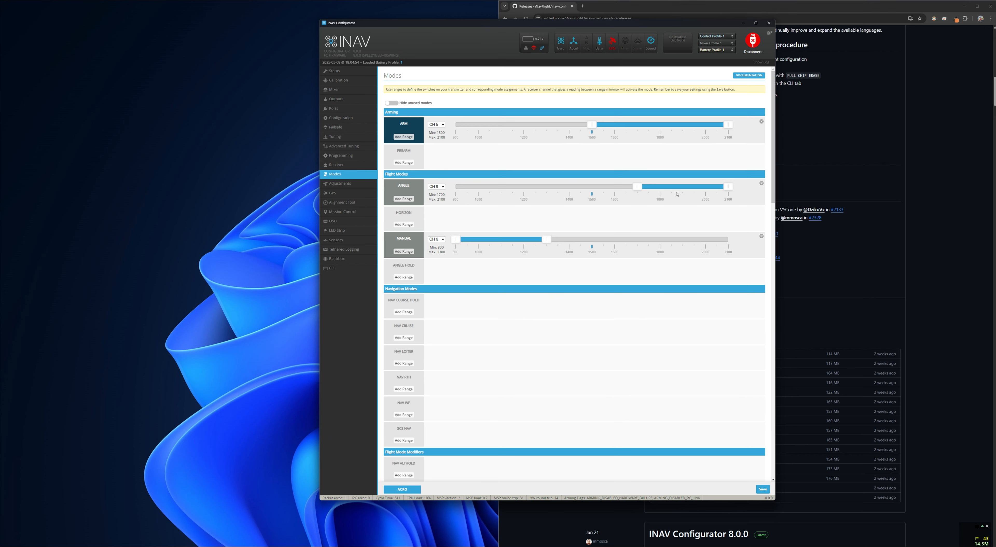
# Add a NAV RTH mode range on CH 8 covering 1550 to 2100
pyautogui.scroll(-2, 444, 322)
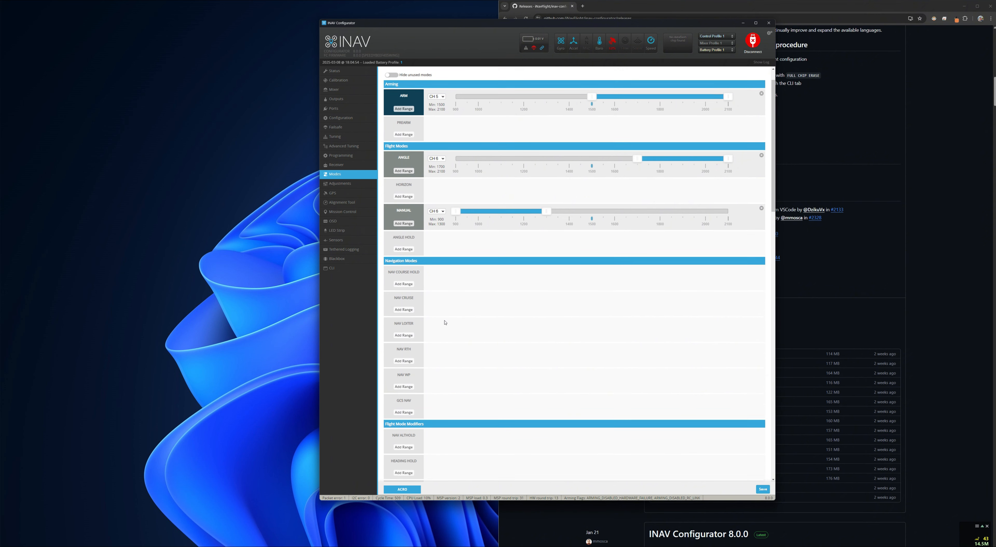
pyautogui.click(398, 335)
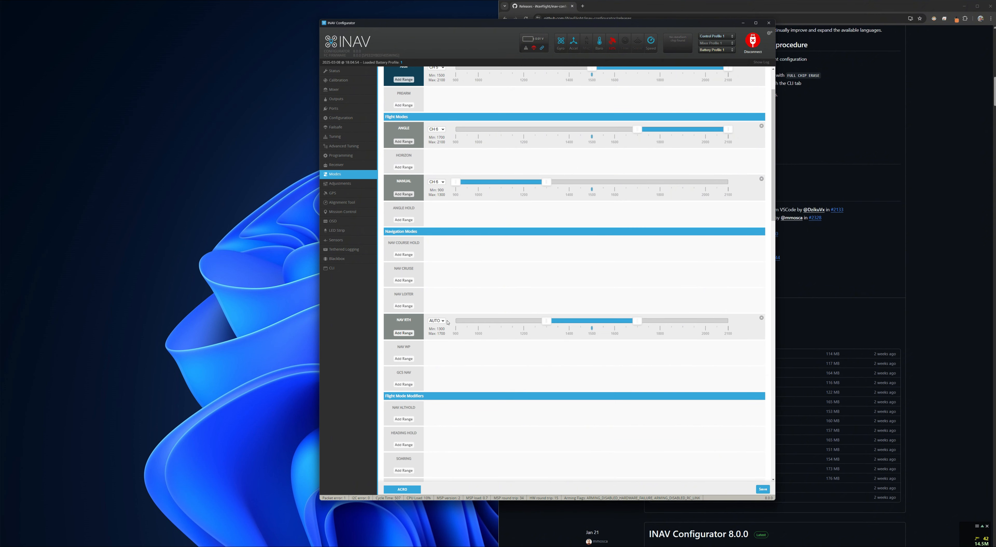
pyautogui.click(437, 321)
pyautogui.click(437, 347)
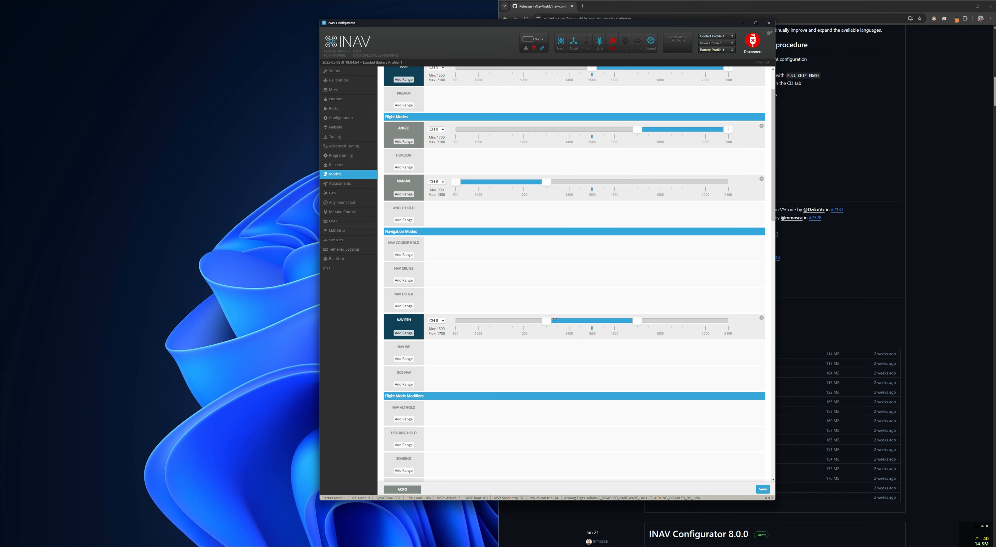
pyautogui.moveTo(555, 319); pyautogui.dragTo(605, 322)
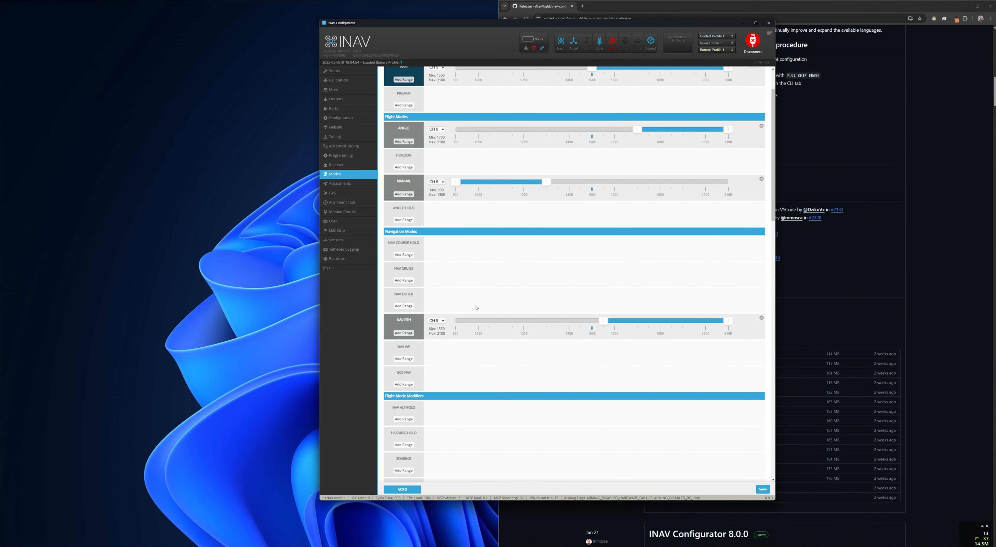
# Add an AUTO TUNE mode range on CH 7 covering 1300 to 2100
pyautogui.scroll(-3, 465, 302)
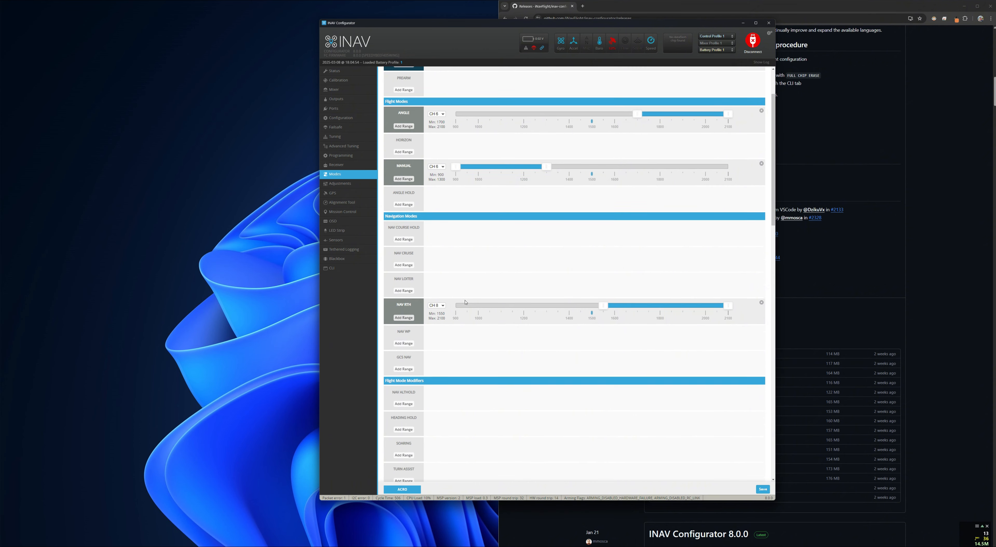
pyautogui.scroll(-1, 465, 303)
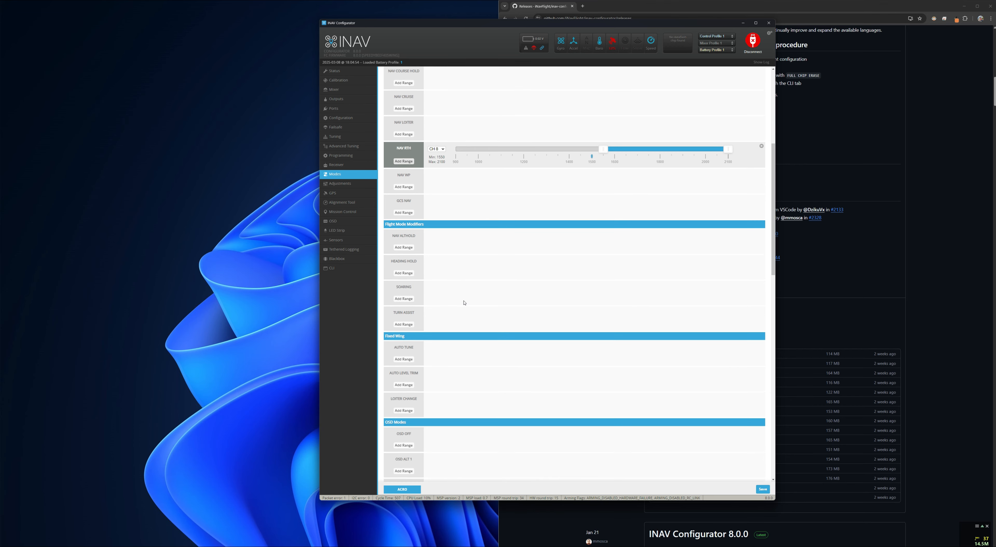
pyautogui.scroll(-1, 424, 357)
pyautogui.click(403, 331)
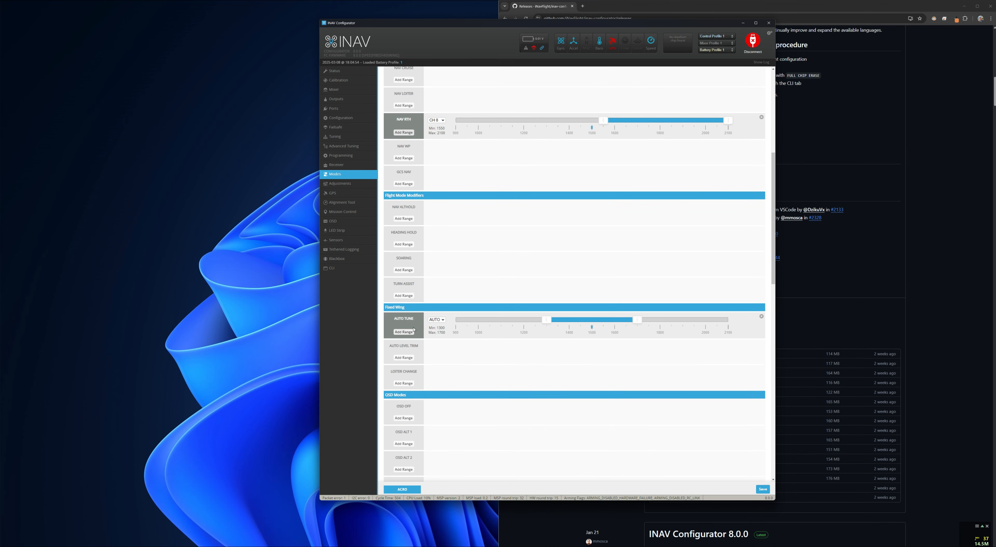
pyautogui.click(437, 319)
pyautogui.click(435, 340)
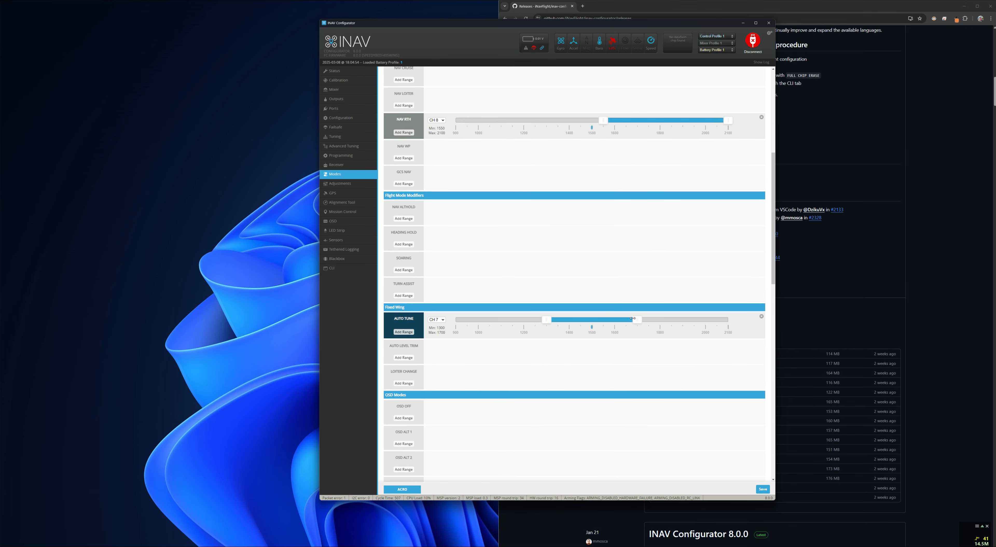
pyautogui.moveTo(632, 318); pyautogui.dragTo(753, 323)
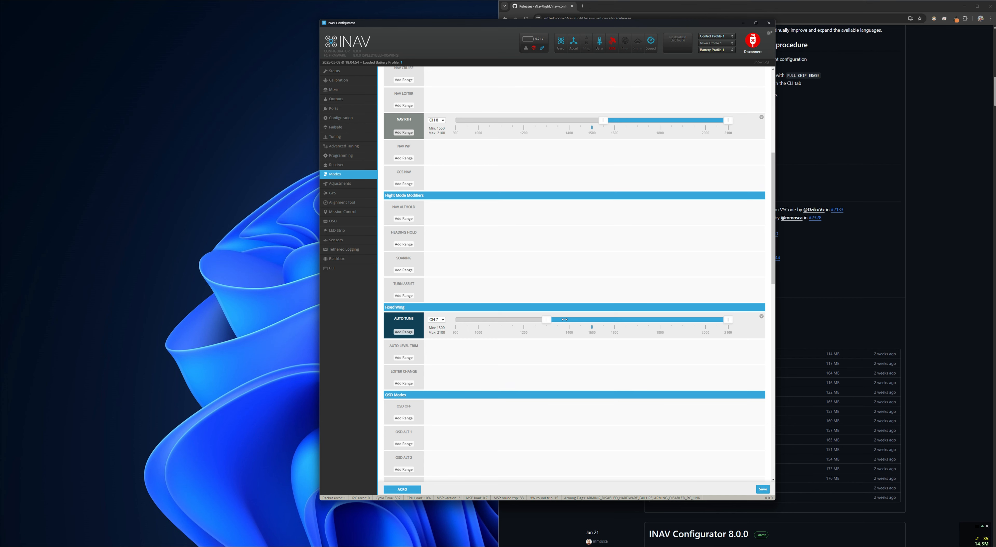
# Add an AUTO LEVEL TRIM range on CH 6 covering 1700 to 2100, and save the mode assignments
pyautogui.click(403, 358)
pyautogui.click(436, 347)
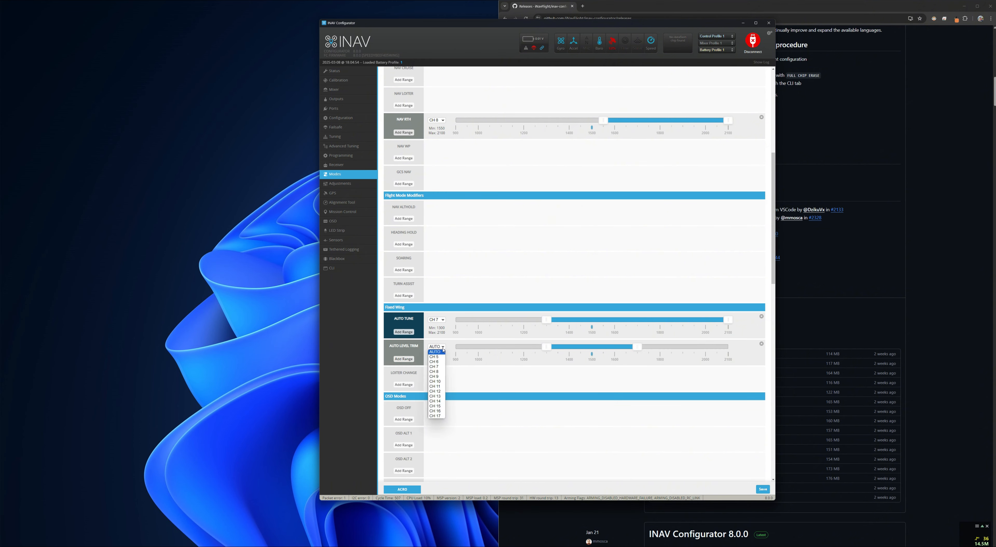
pyautogui.click(440, 366)
pyautogui.moveTo(592, 347); pyautogui.dragTo(691, 346)
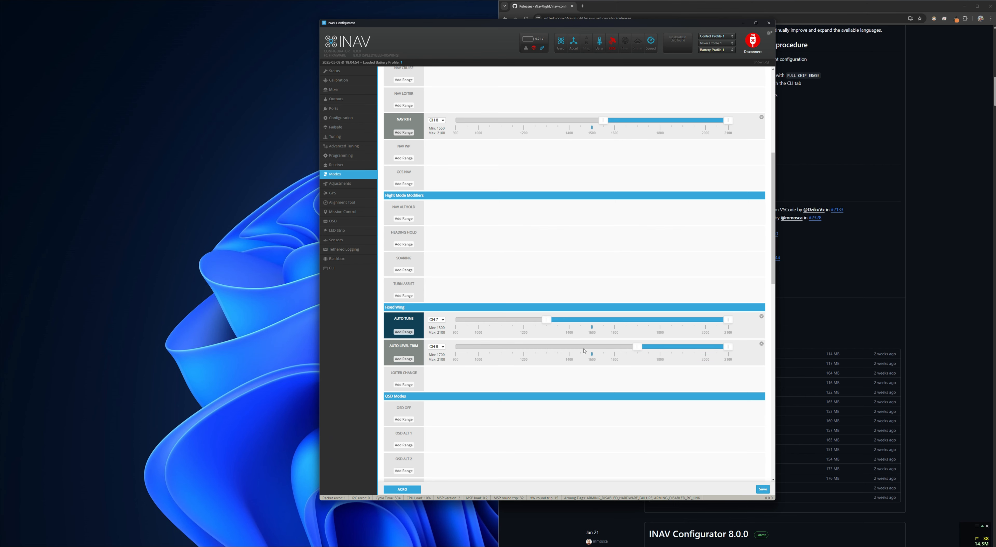
pyautogui.scroll(3, 579, 332)
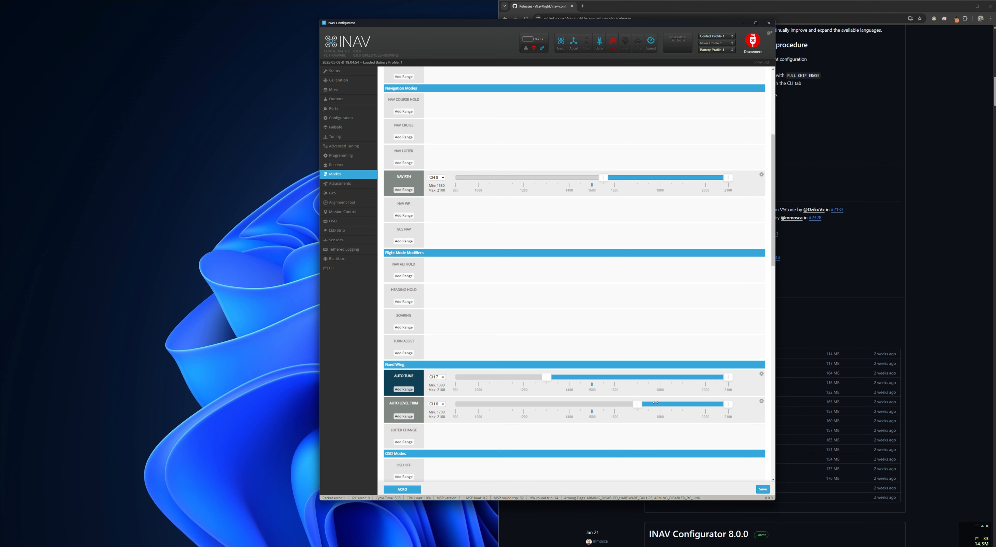
pyautogui.click(763, 489)
pyautogui.click(765, 489)
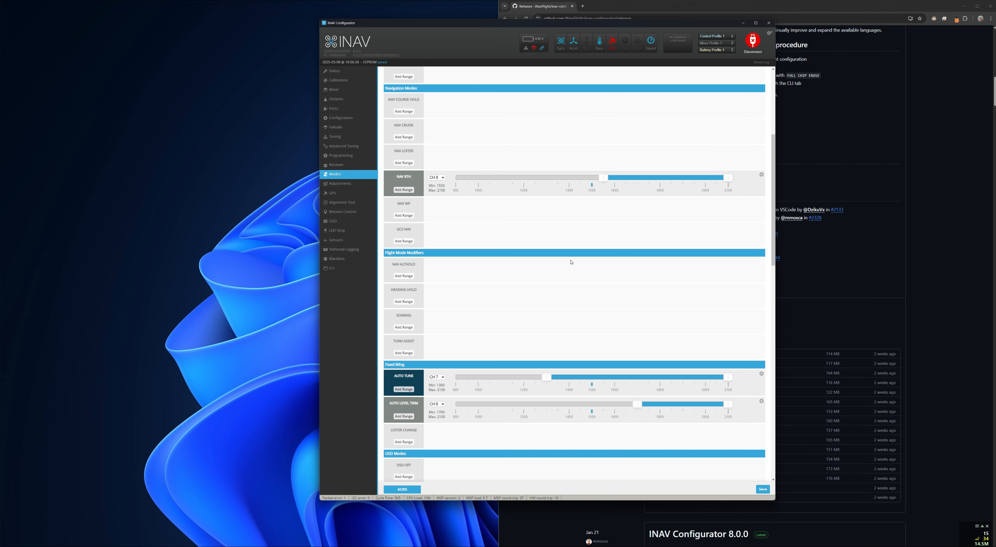
pyautogui.scroll(1, 576, 237)
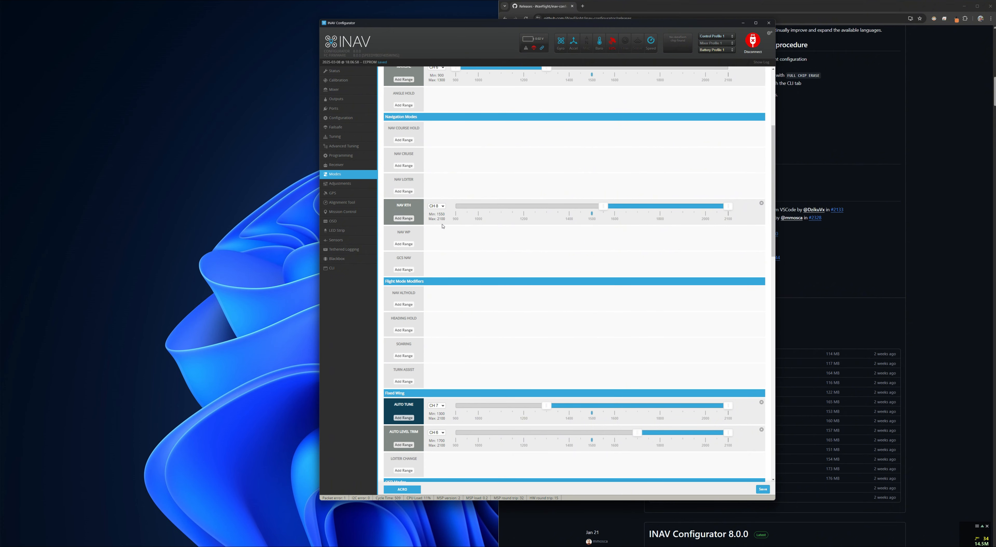
# Set the GPS ground assistance type to North American WAAS, and save and reboot
pyautogui.click(335, 194)
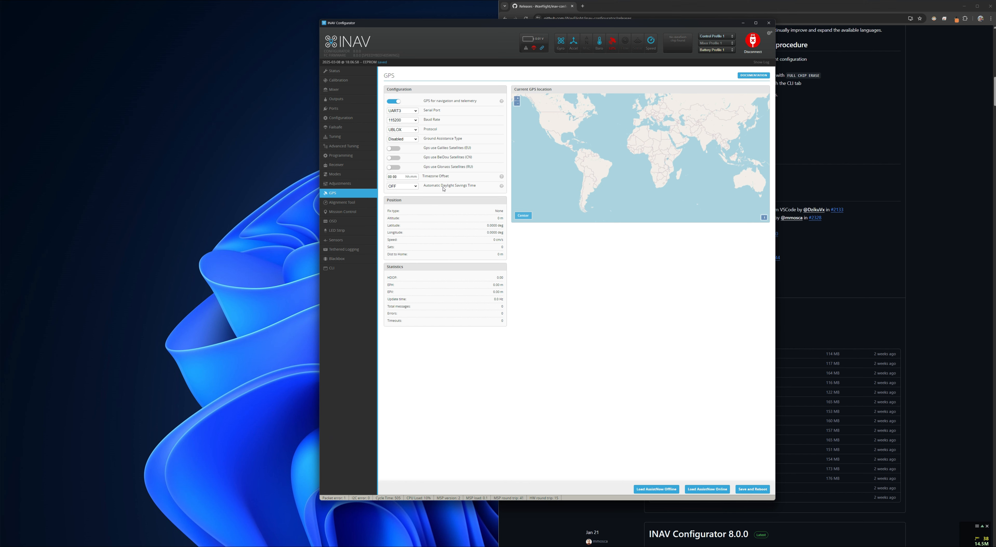
pyautogui.click(395, 139)
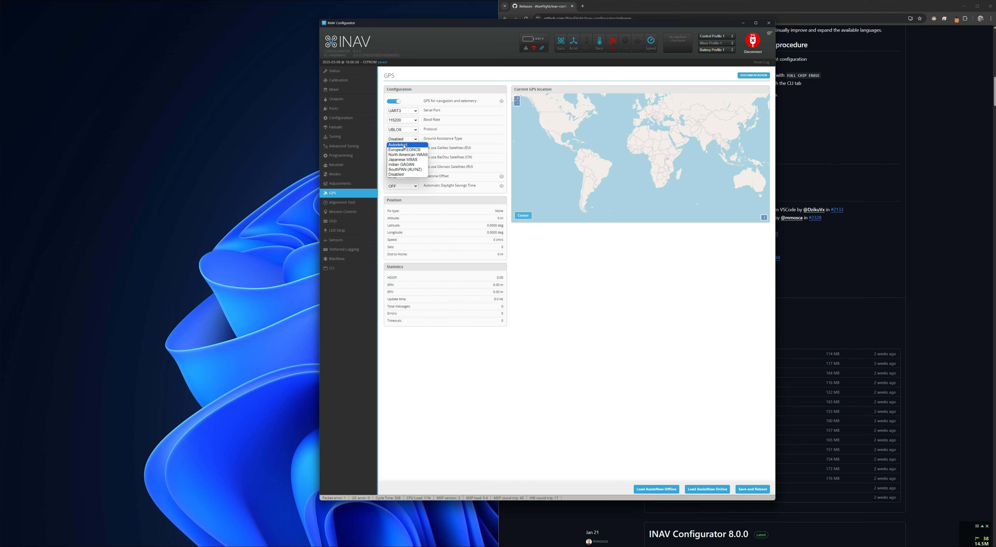
pyautogui.click(406, 156)
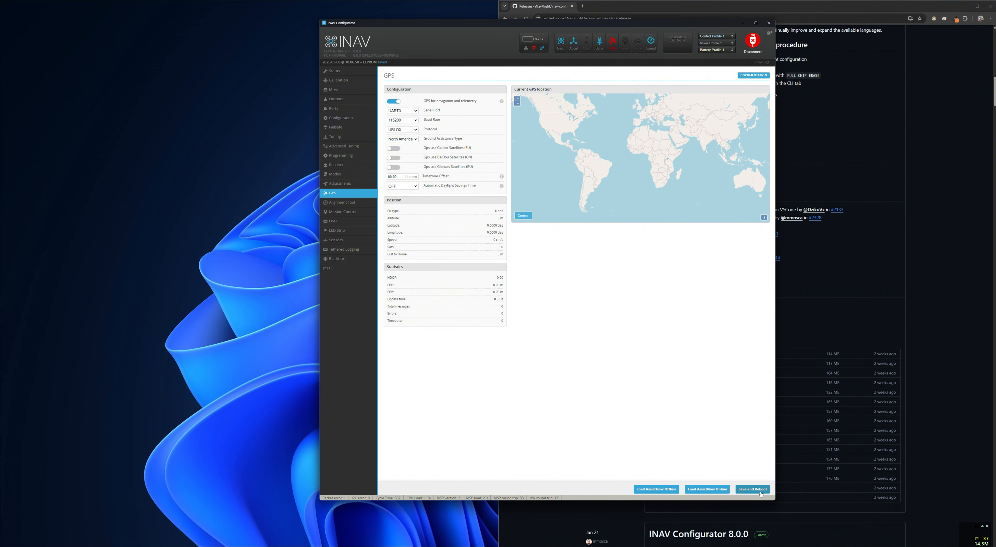
pyautogui.click(752, 489)
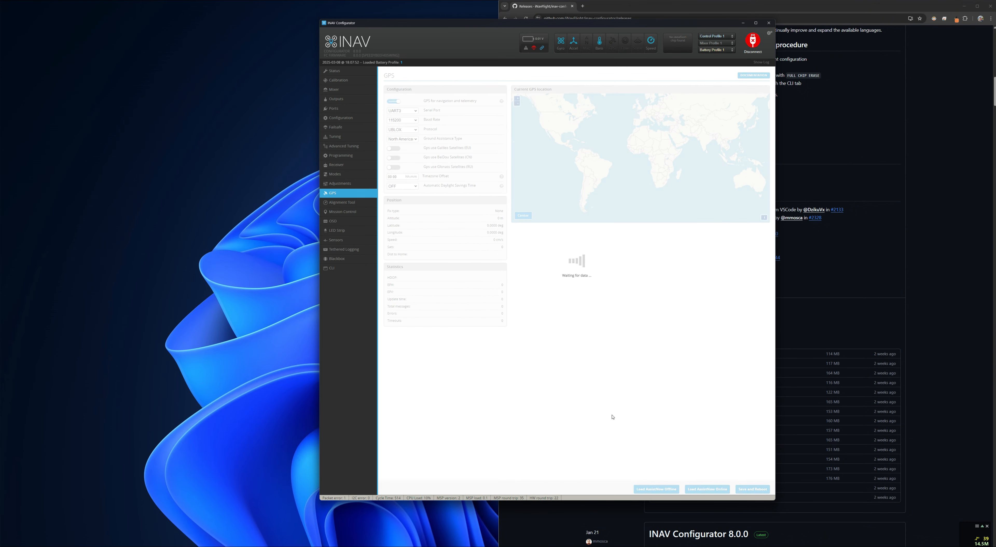
# Set the OSD video format to BFHDCOMPAT
pyautogui.click(359, 214)
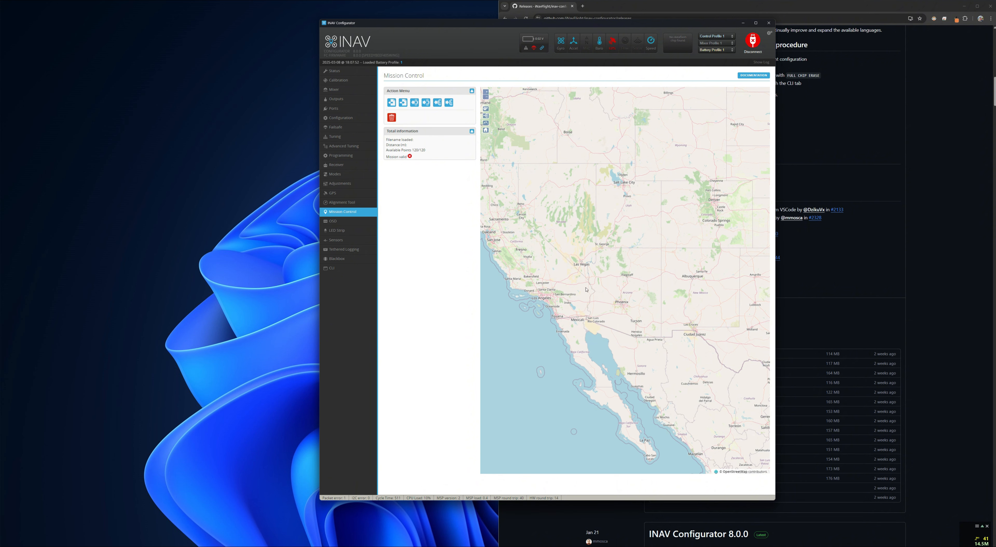
pyautogui.click(360, 223)
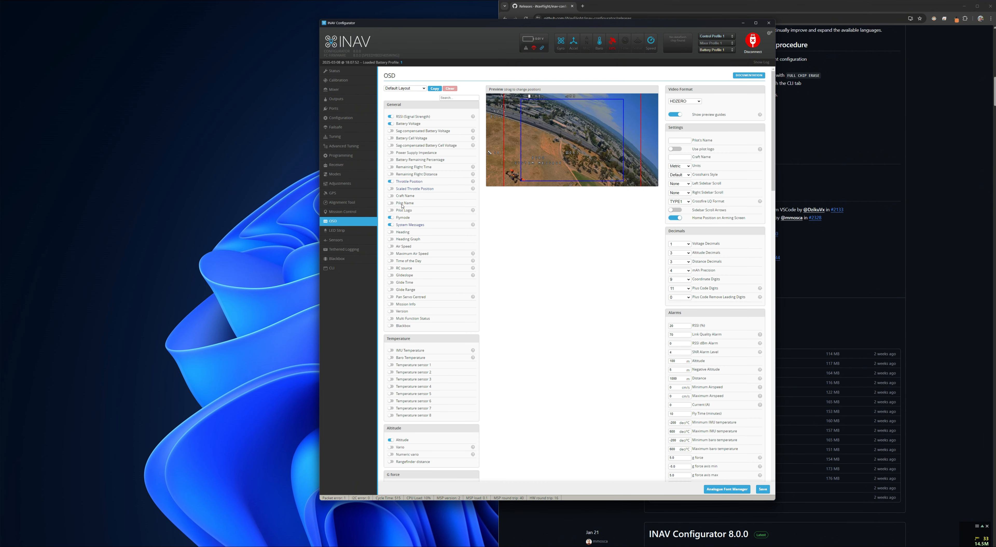
pyautogui.click(698, 101)
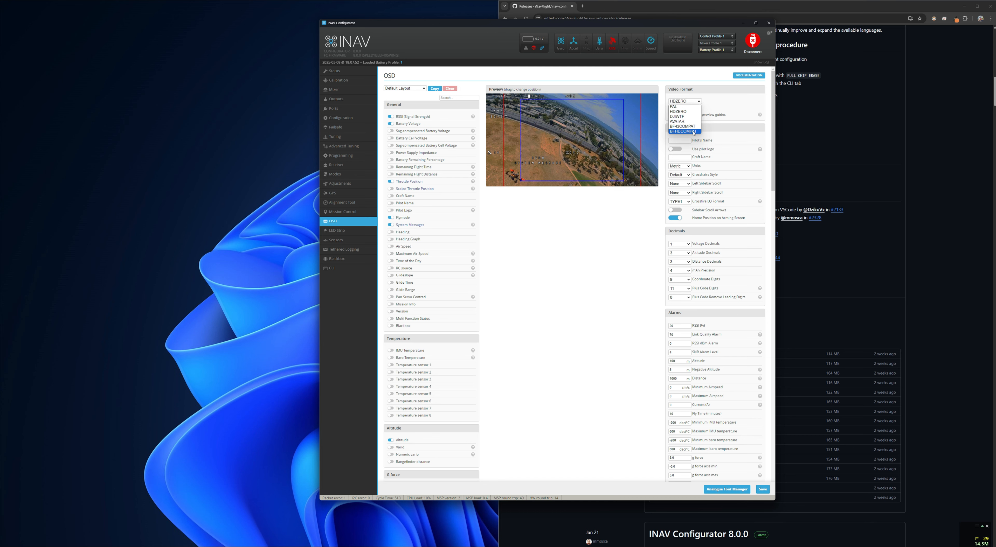
pyautogui.click(683, 132)
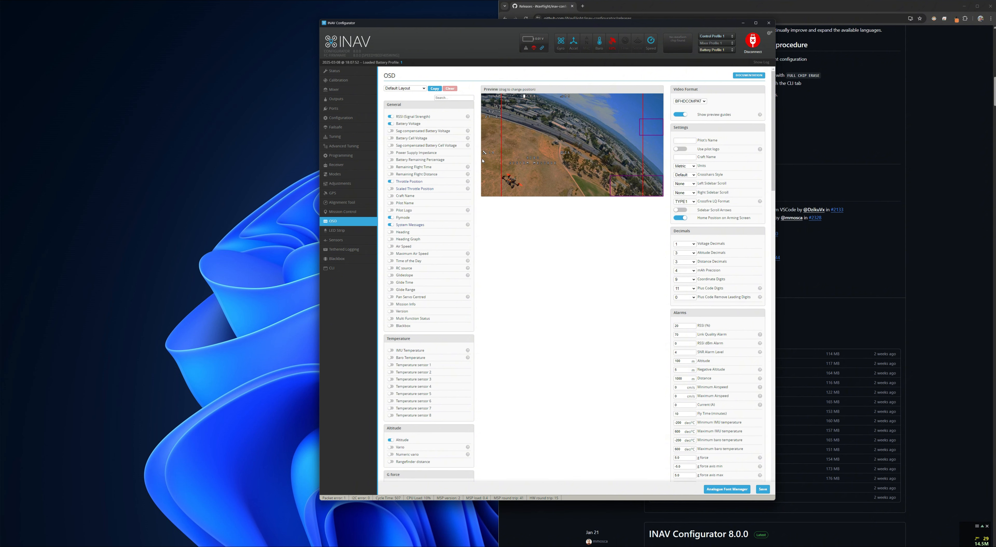
# Turn off RSSI and Battery Voltage in the OSD, turn on Battery Cell Voltage, and reposition elements including System Messages in the preview
pyautogui.click(390, 123)
pyautogui.click(391, 138)
pyautogui.moveTo(538, 102); pyautogui.dragTo(569, 97)
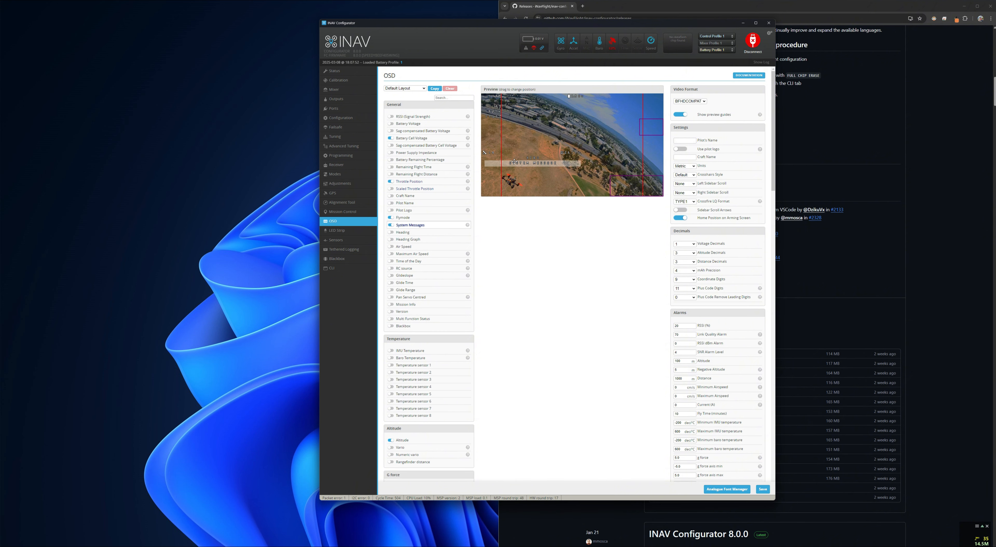
pyautogui.moveTo(486, 165); pyautogui.dragTo(531, 198)
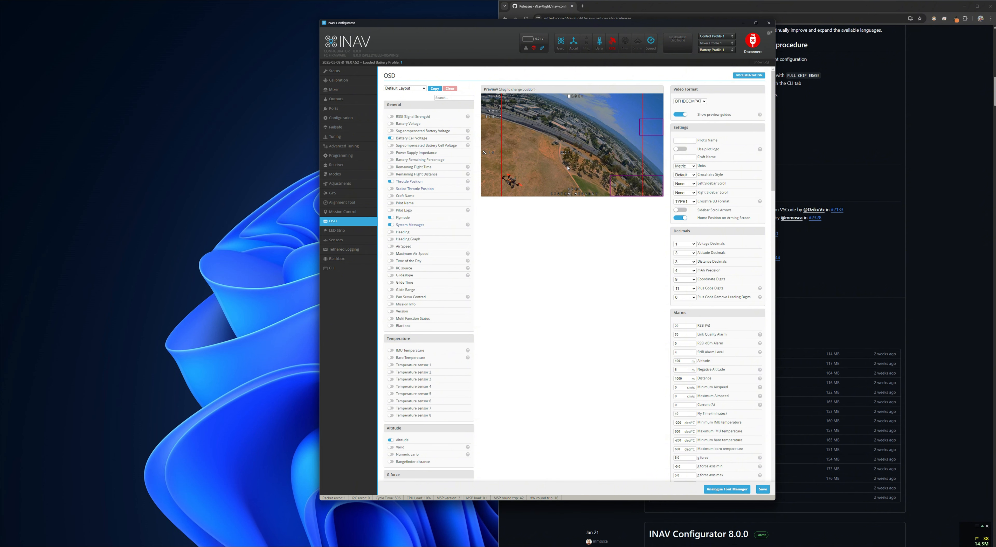
# Place an OSD element at the preview's lower-left corner, then turn on Direction to Home and position it near the preview's top centre
pyautogui.moveTo(563, 153); pyautogui.dragTo(646, 171)
pyautogui.scroll(-2, 480, 262)
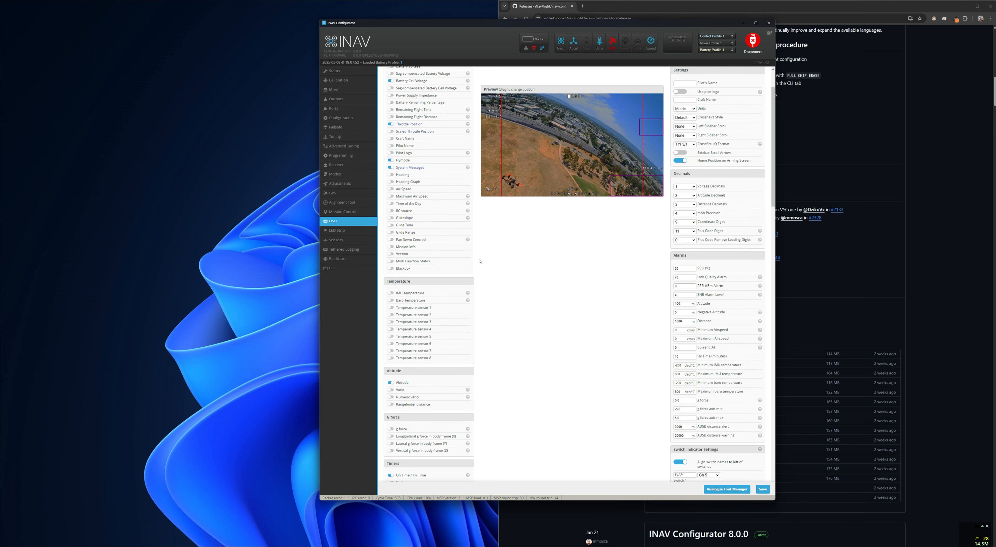
pyautogui.scroll(-9, 479, 261)
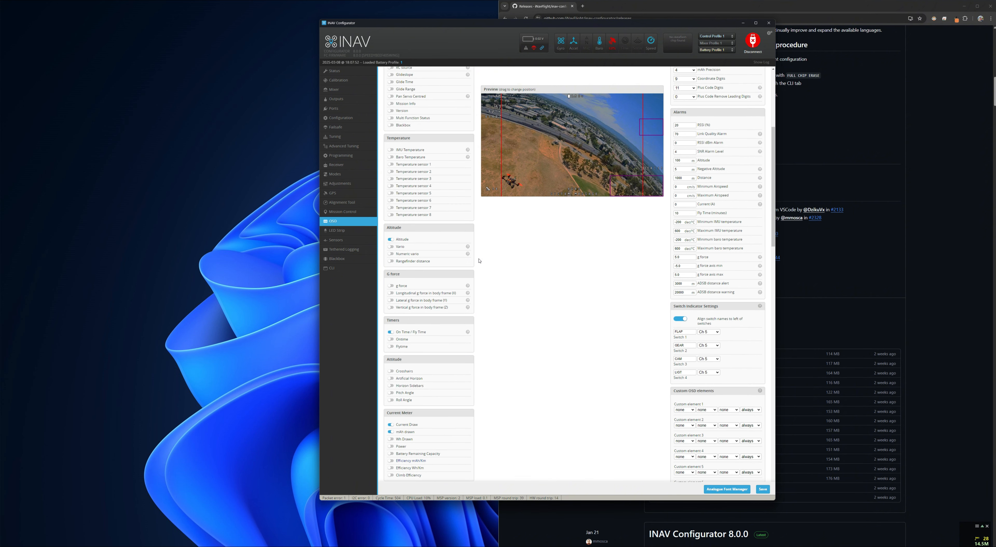
pyautogui.scroll(-1, 479, 262)
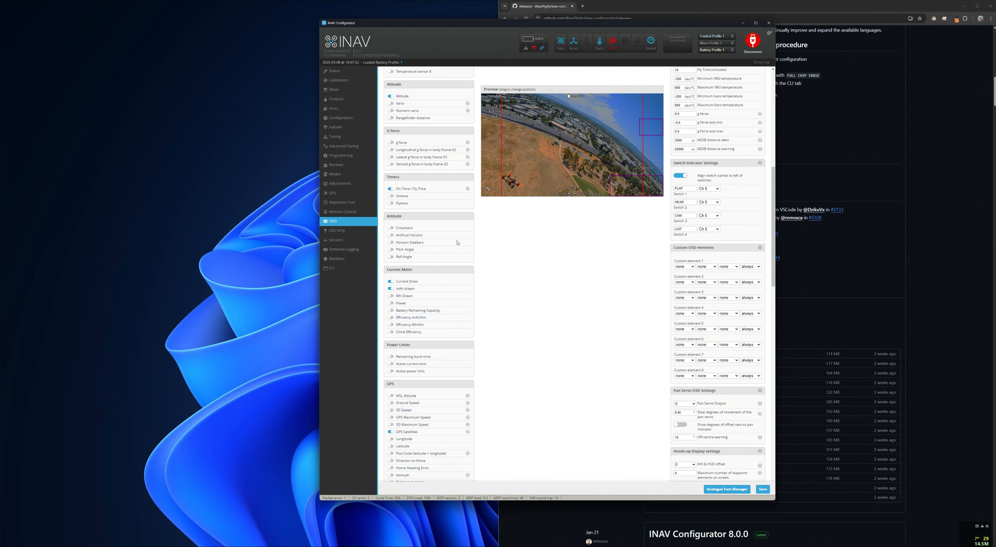
pyautogui.scroll(-4, 457, 283)
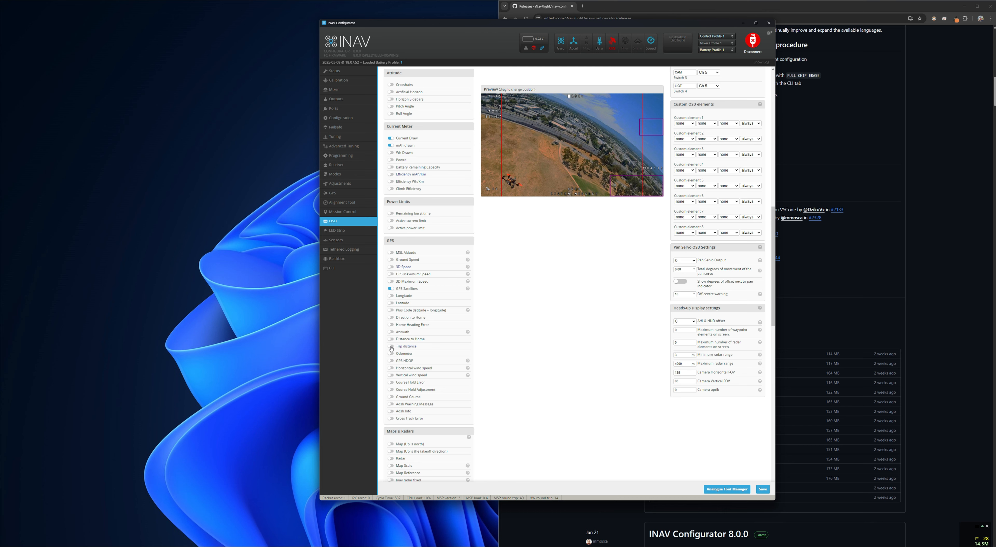
pyautogui.click(391, 318)
pyautogui.moveTo(574, 102); pyautogui.dragTo(574, 102)
# Turn on TX power in mW under RX Statistics and place it near the upper-right corner of the preview
pyautogui.scroll(-6, 393, 426)
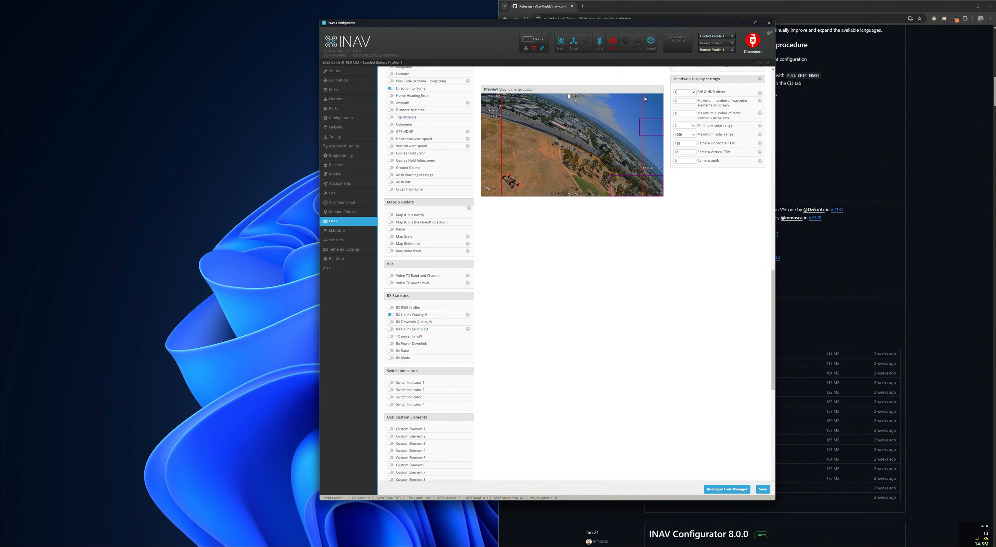
pyautogui.click(390, 337)
pyautogui.moveTo(573, 148); pyautogui.dragTo(647, 101)
pyautogui.scroll(15, 638, 343)
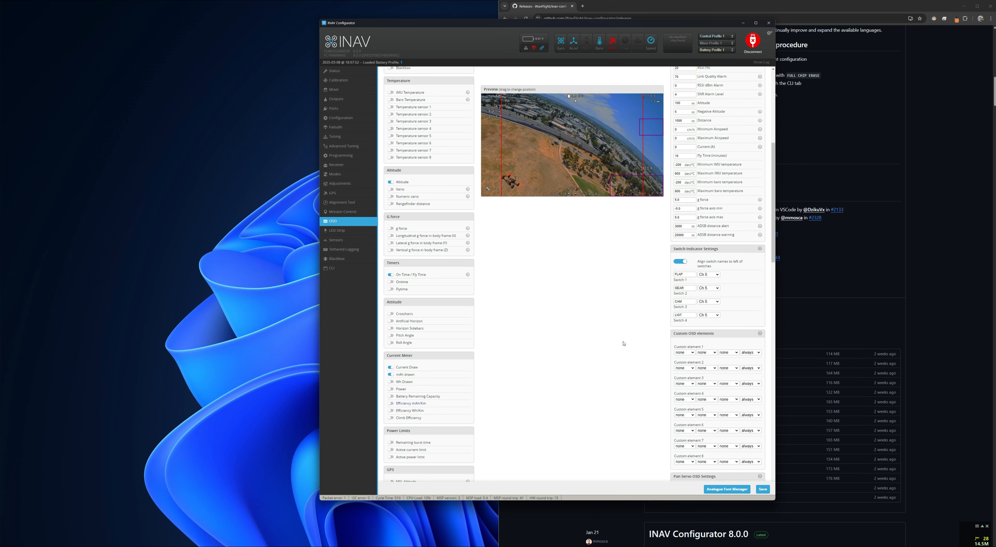